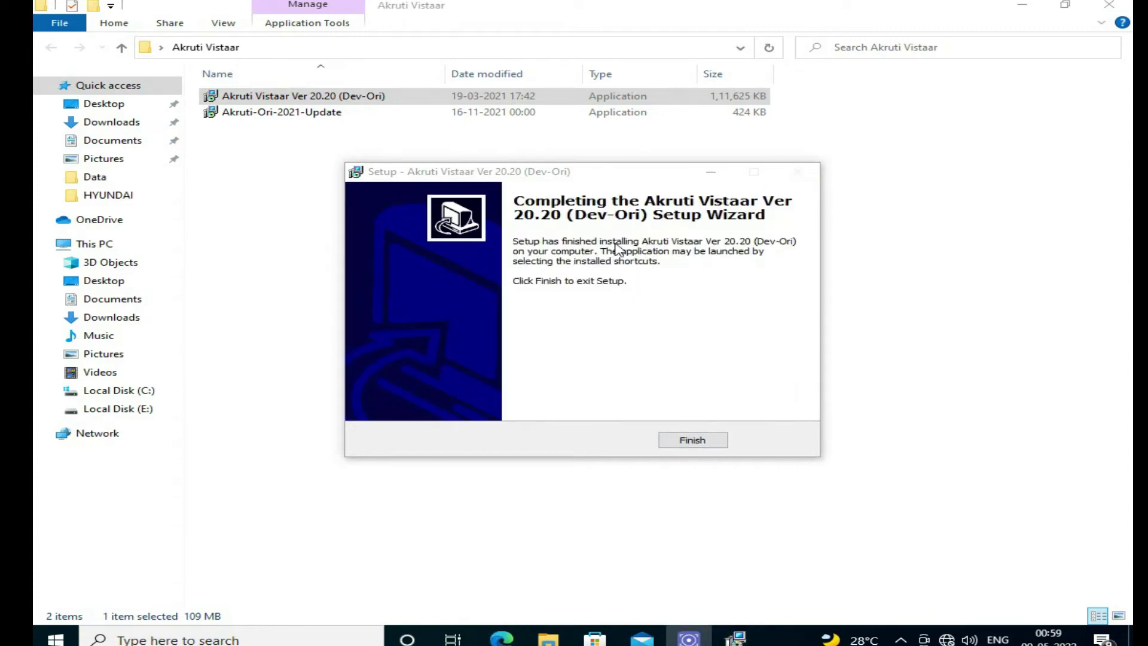
Step: Finish and close the Akruti Vistaar Ver 20.20 (Dev-Ori) setup wizard
{"action": "left_click", "coordinate": [700, 441]}
Step: Run the Akruti-Ori-2021-Update installer into the existing C:\Akruti folder through to Finish
{"action": "left_click", "coordinate": [250, 140]}
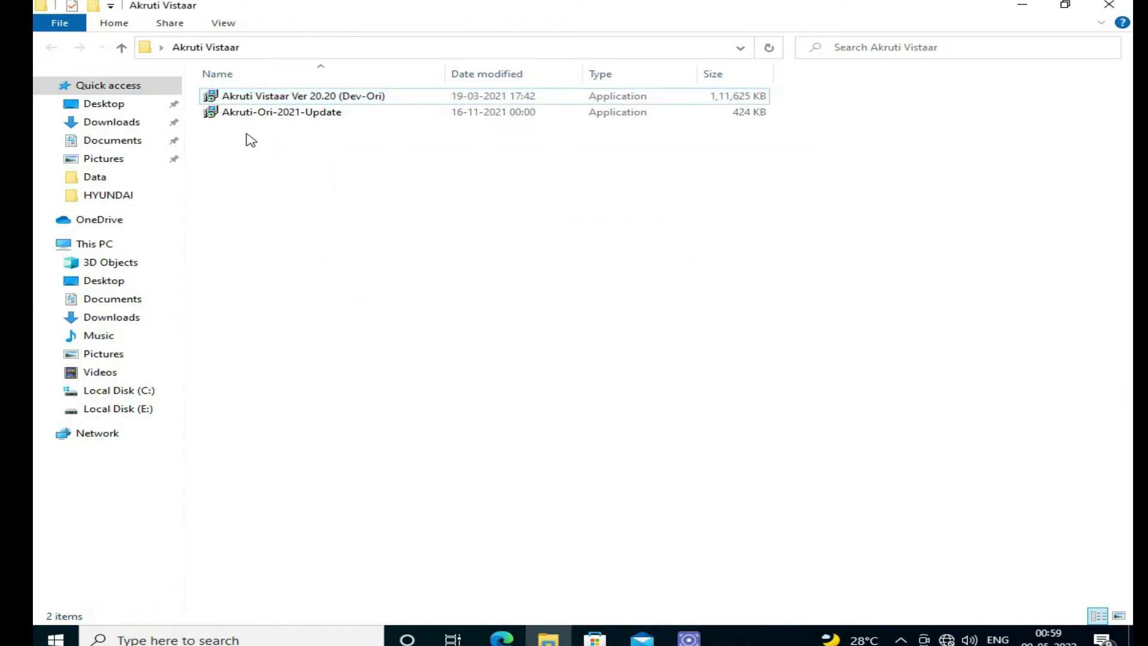
{"action": "double_click", "coordinate": [249, 116]}
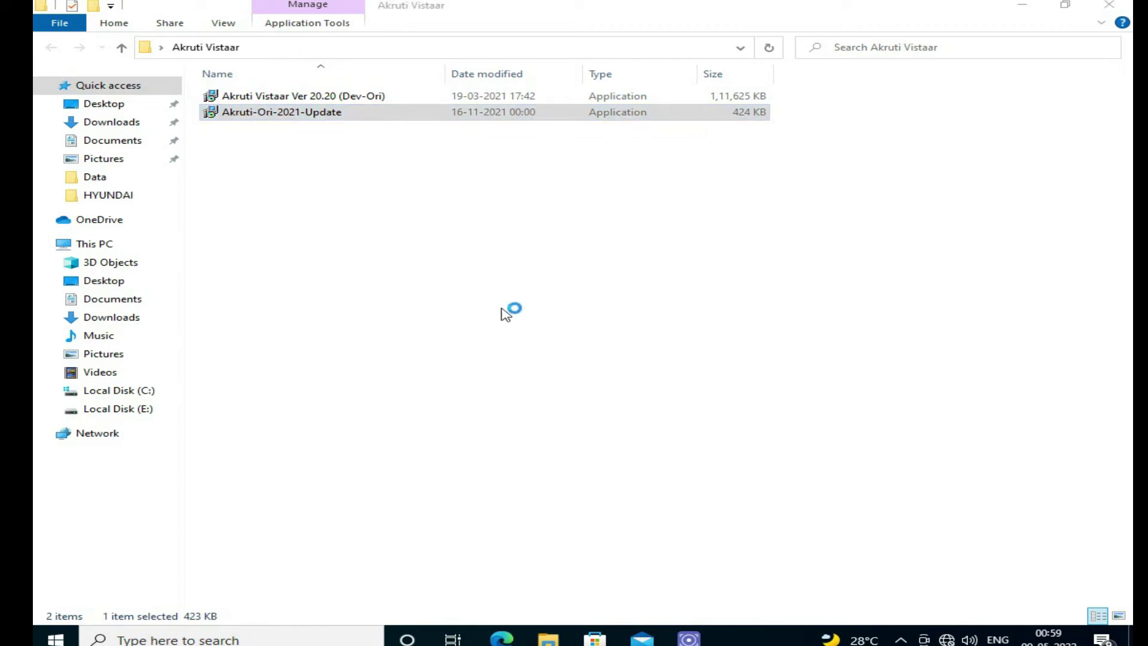
{"action": "left_click", "coordinate": [1033, 6]}
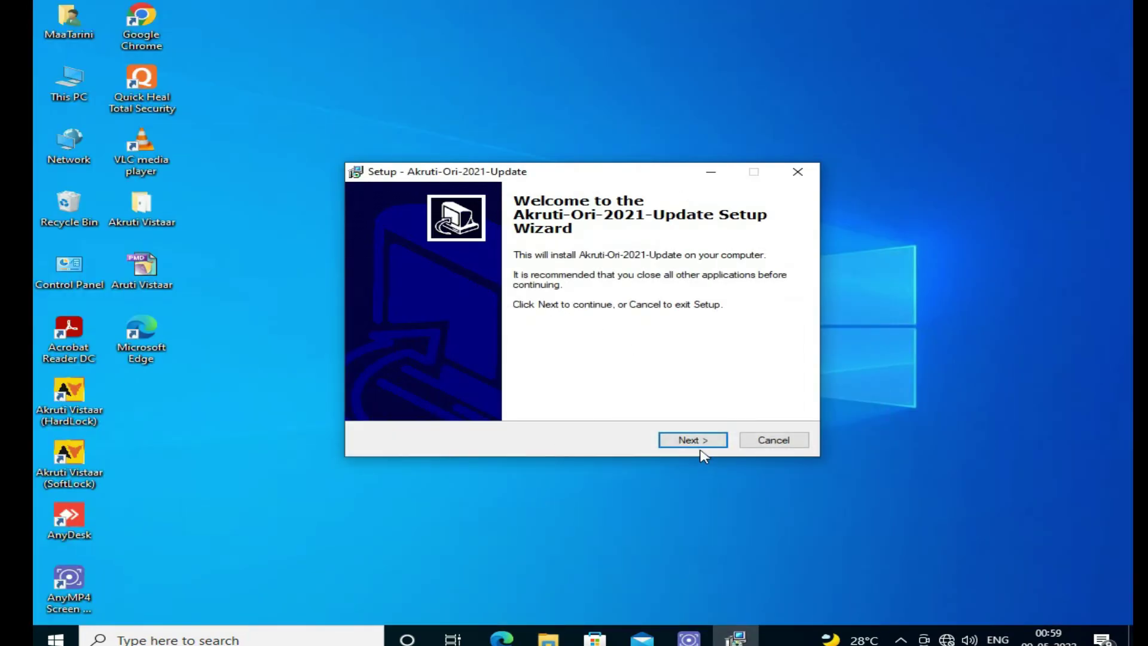
{"action": "left_click", "coordinate": [699, 444]}
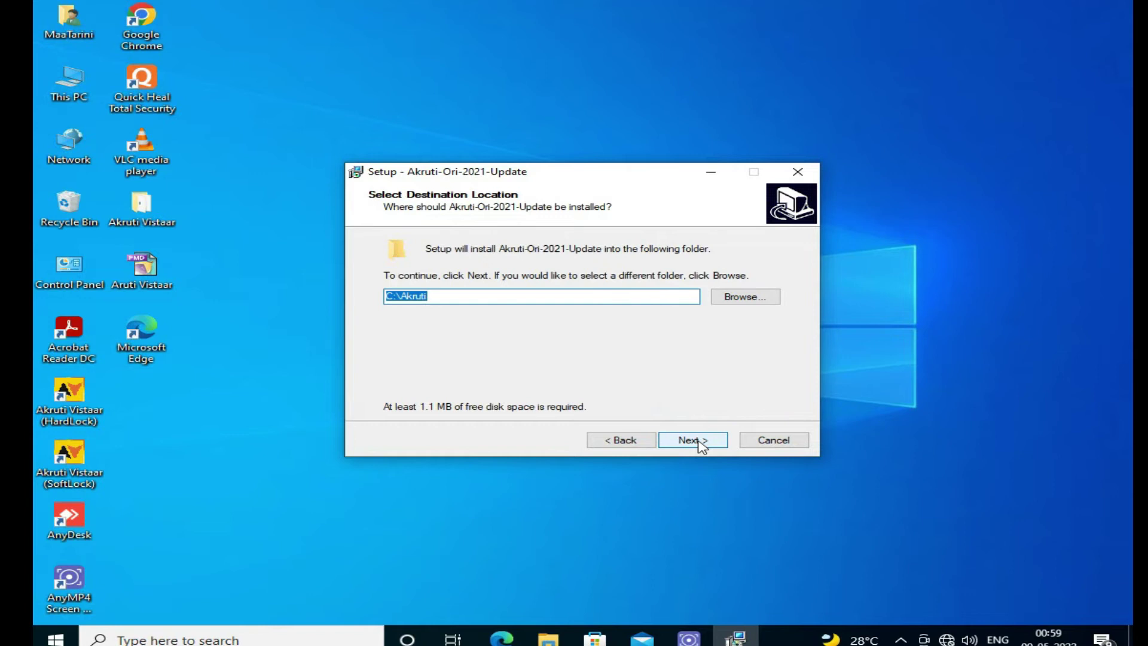
{"action": "left_click", "coordinate": [700, 444]}
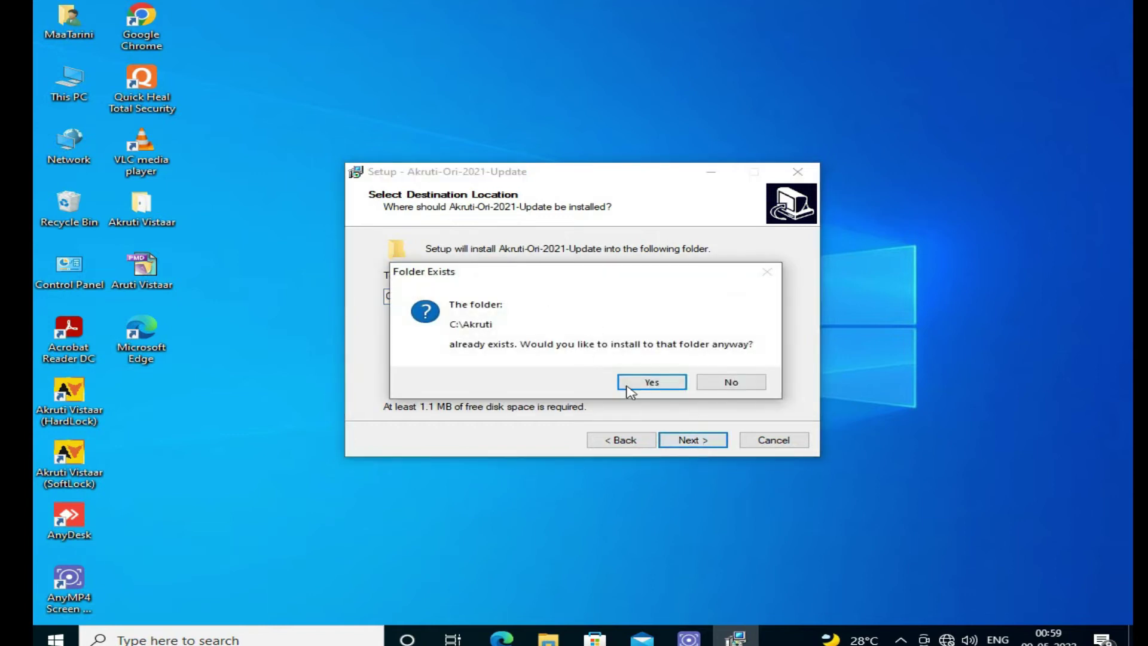
{"action": "left_click", "coordinate": [652, 382]}
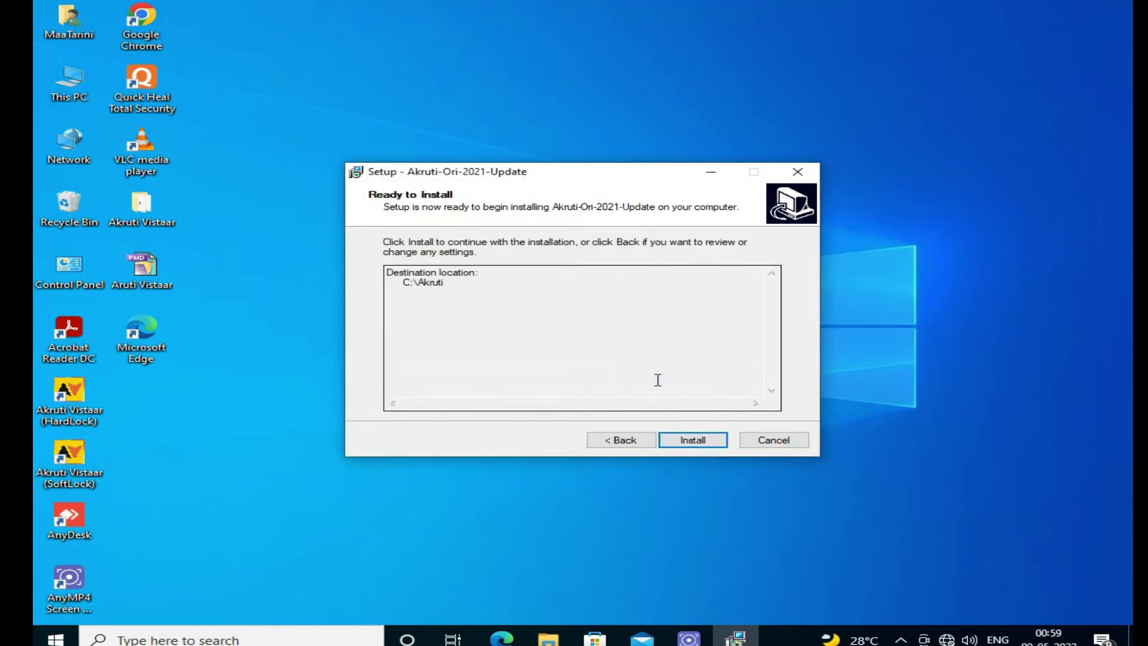
{"action": "left_click", "coordinate": [694, 441]}
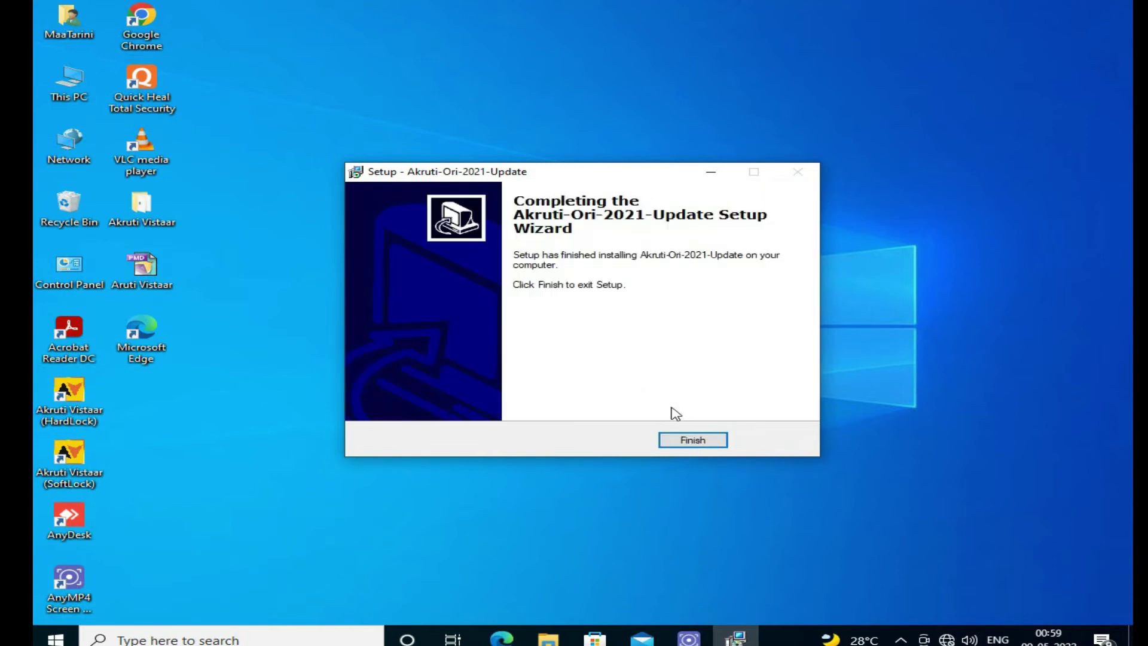
{"action": "left_click", "coordinate": [693, 441]}
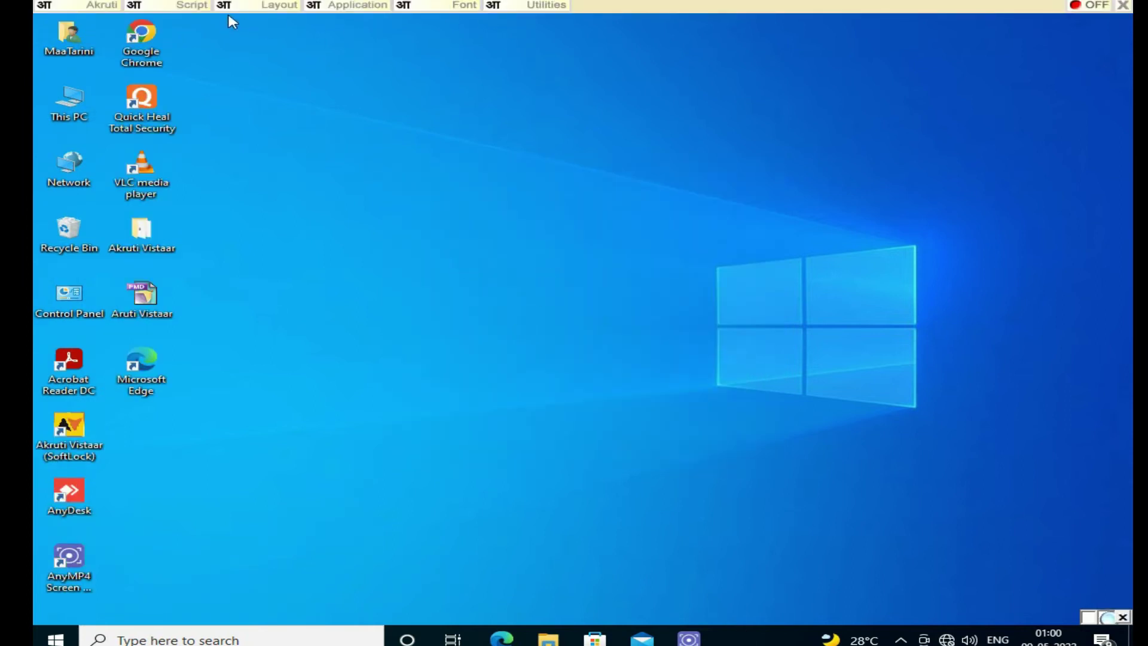
Step: Set the Akruti keyboard layout to Shree-Lipi
{"action": "left_click", "coordinate": [456, 5]}
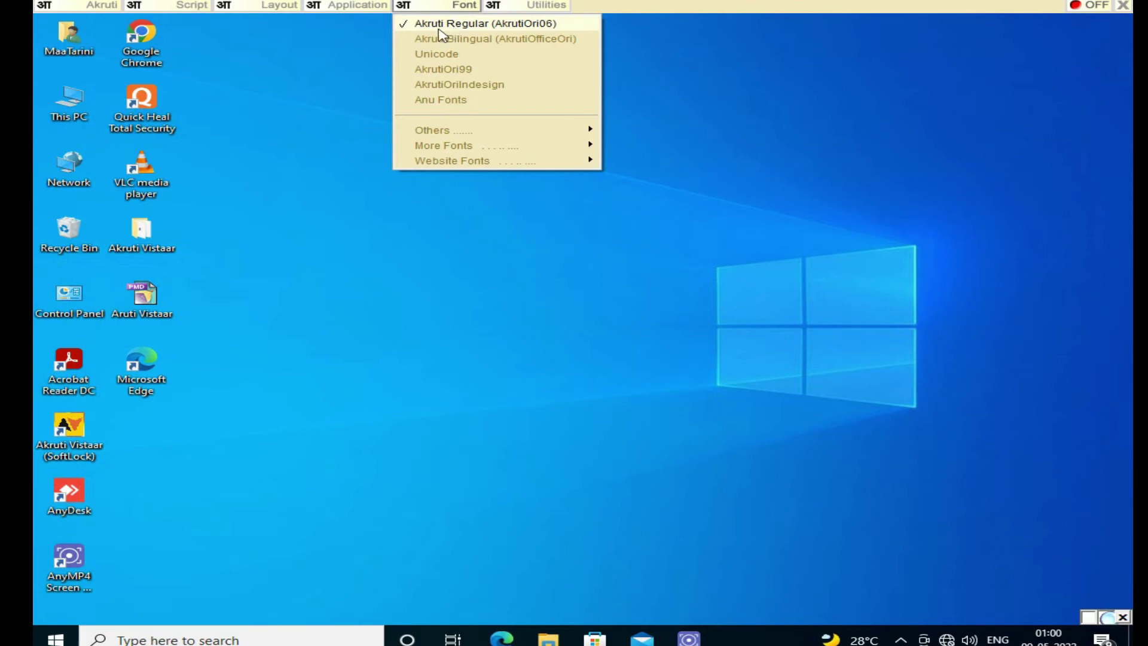
{"action": "left_click", "coordinate": [348, 6]}
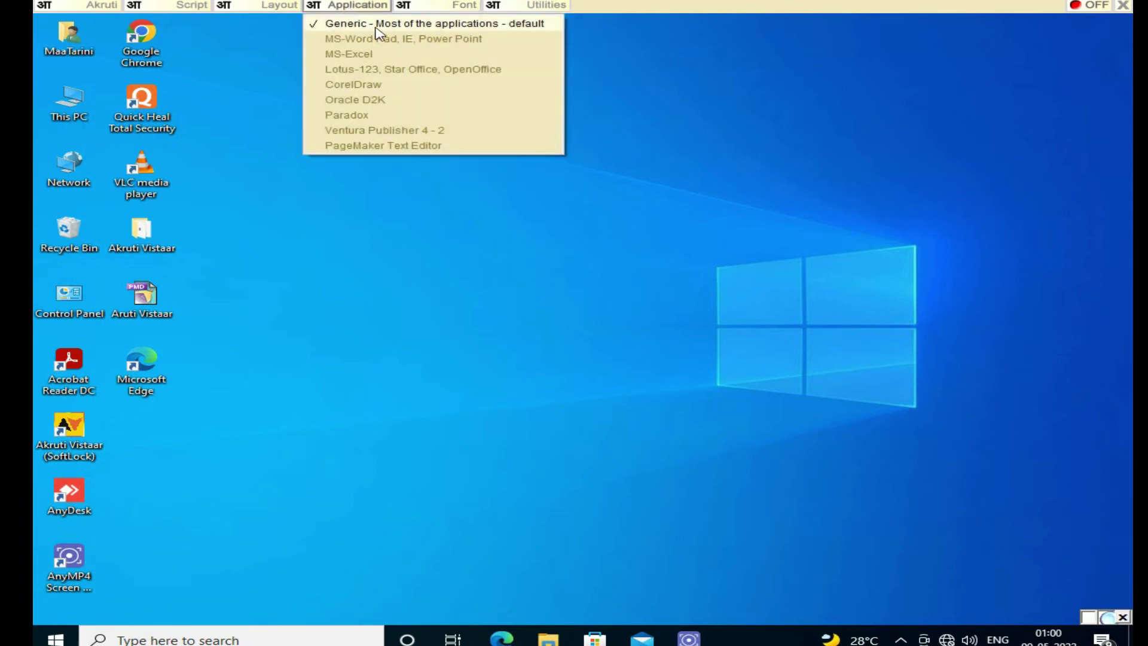
{"action": "left_click", "coordinate": [280, 6]}
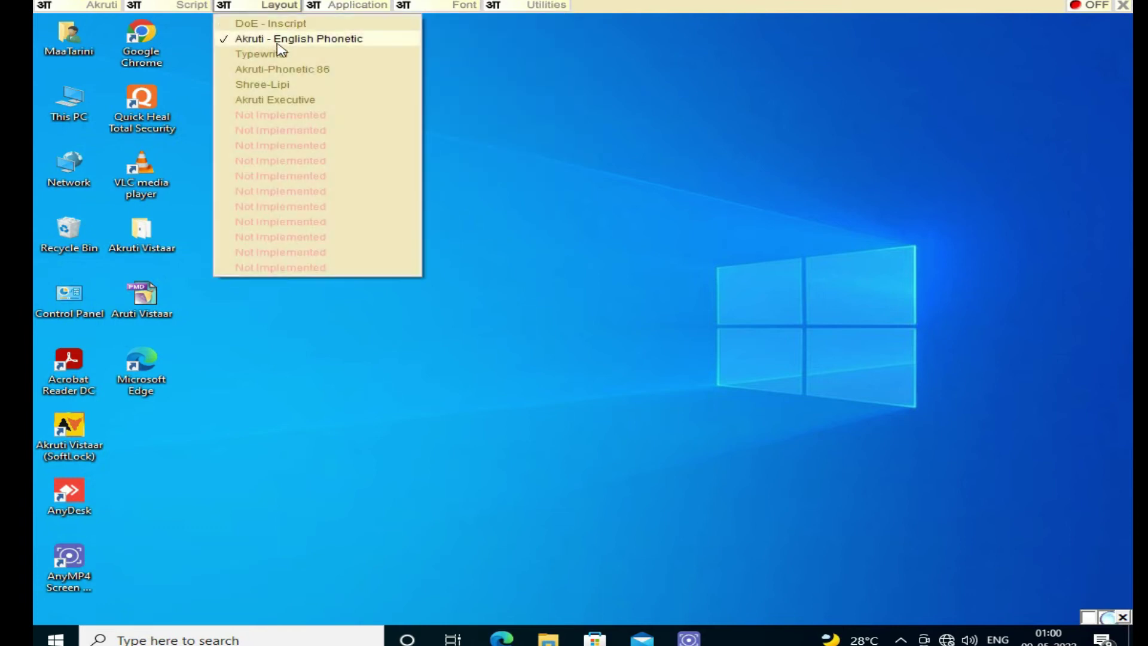
{"action": "left_click", "coordinate": [276, 90]}
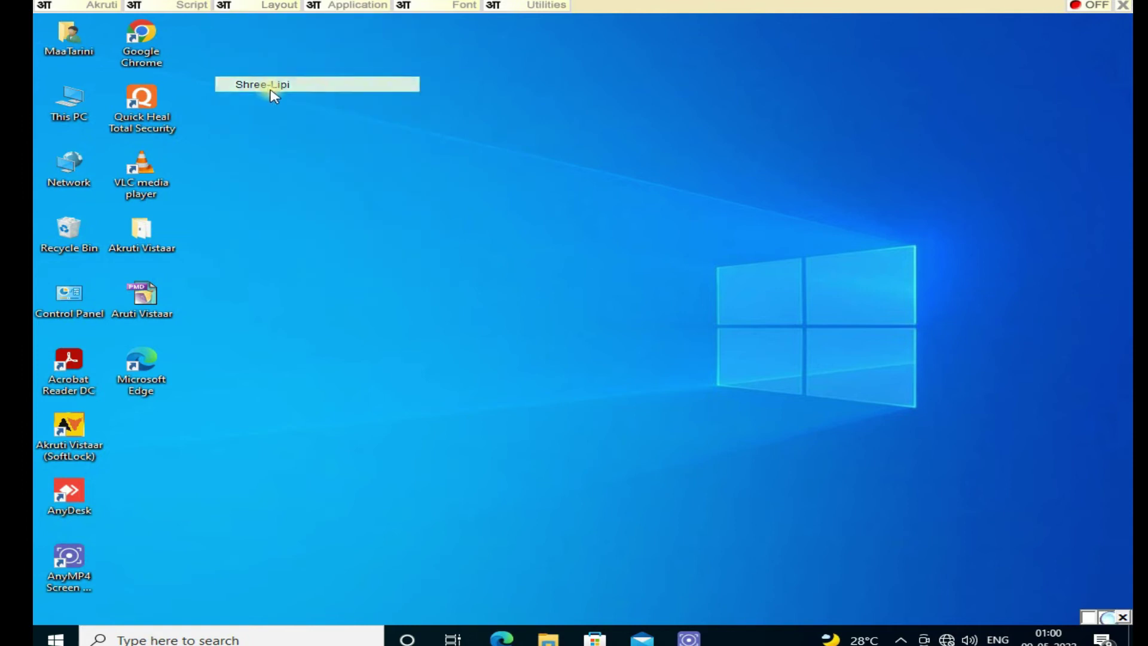
Step: Save the current Akruti settings as the default and acknowledge the confirmation
{"action": "left_click", "coordinate": [185, 6]}
{"action": "left_click", "coordinate": [101, 6]}
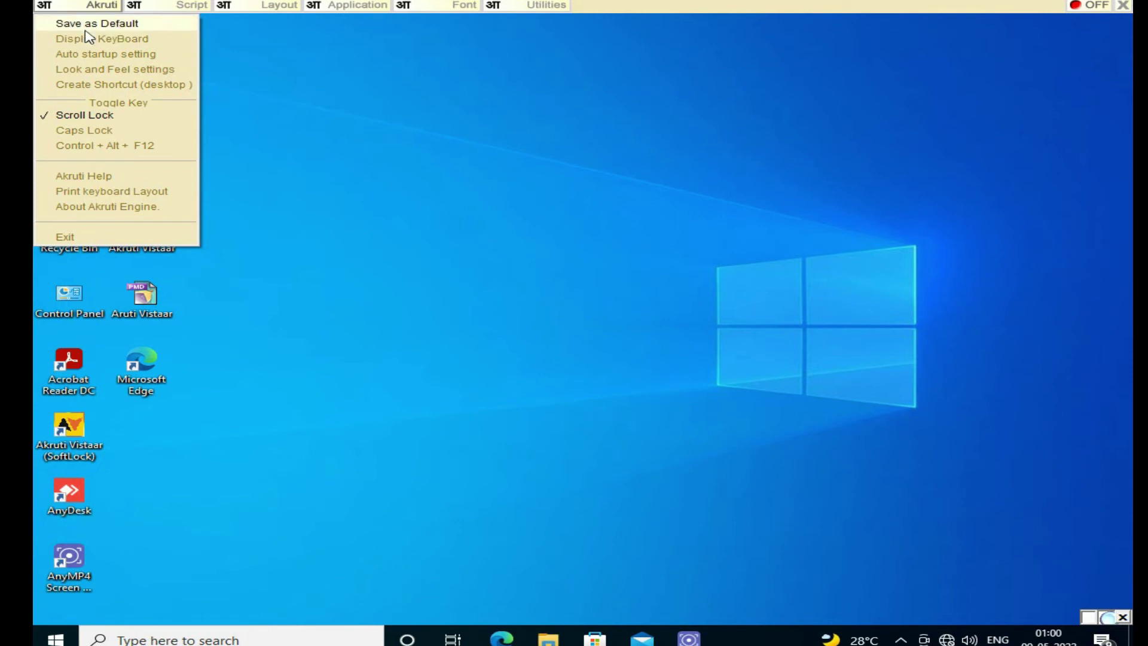
{"action": "left_click", "coordinate": [119, 26]}
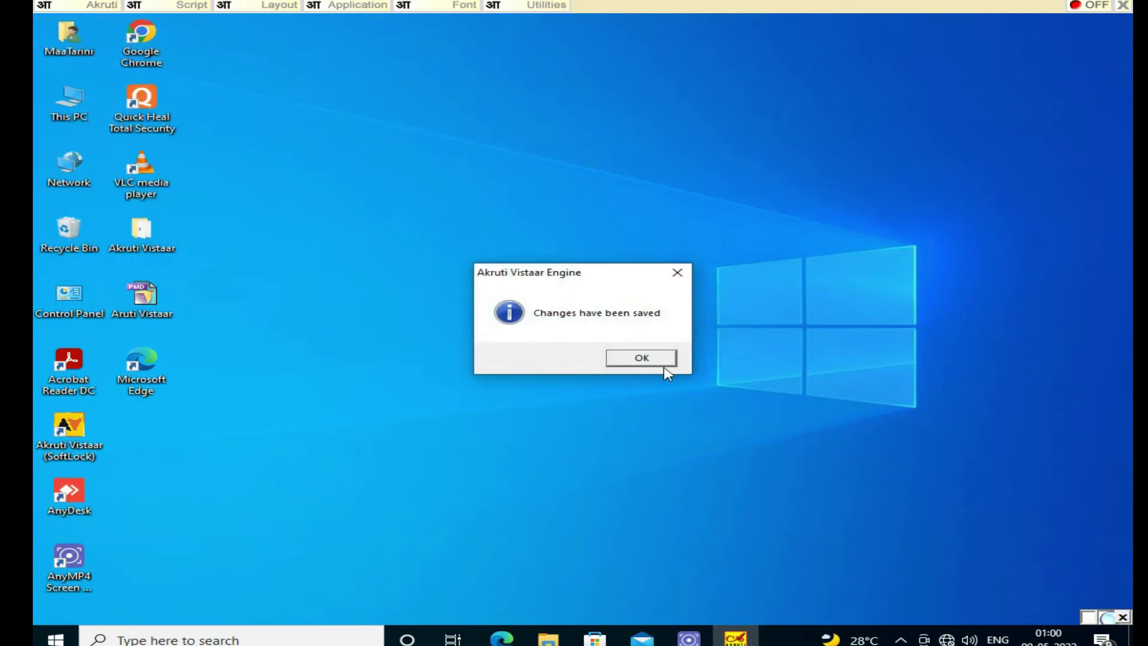
{"action": "left_click", "coordinate": [643, 358]}
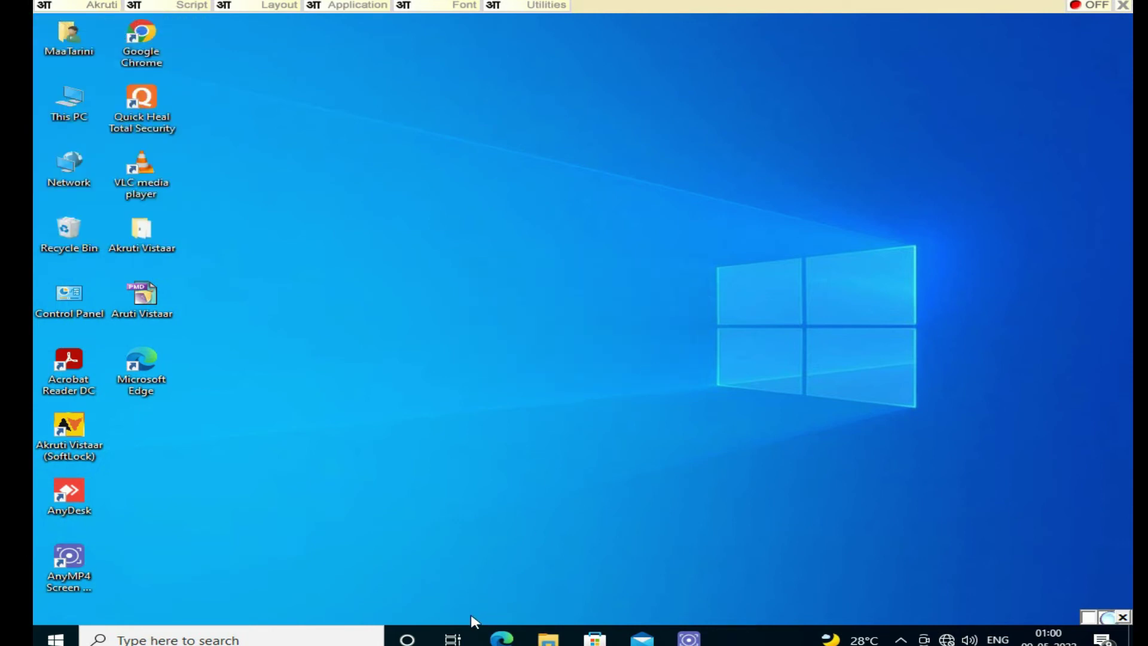
{"action": "left_click", "coordinate": [102, 7]}
Step: Display the Shree Lipi Oriya keyboard map in the Layout Viewer, moved near the screen centre
{"action": "left_click", "coordinate": [92, 39]}
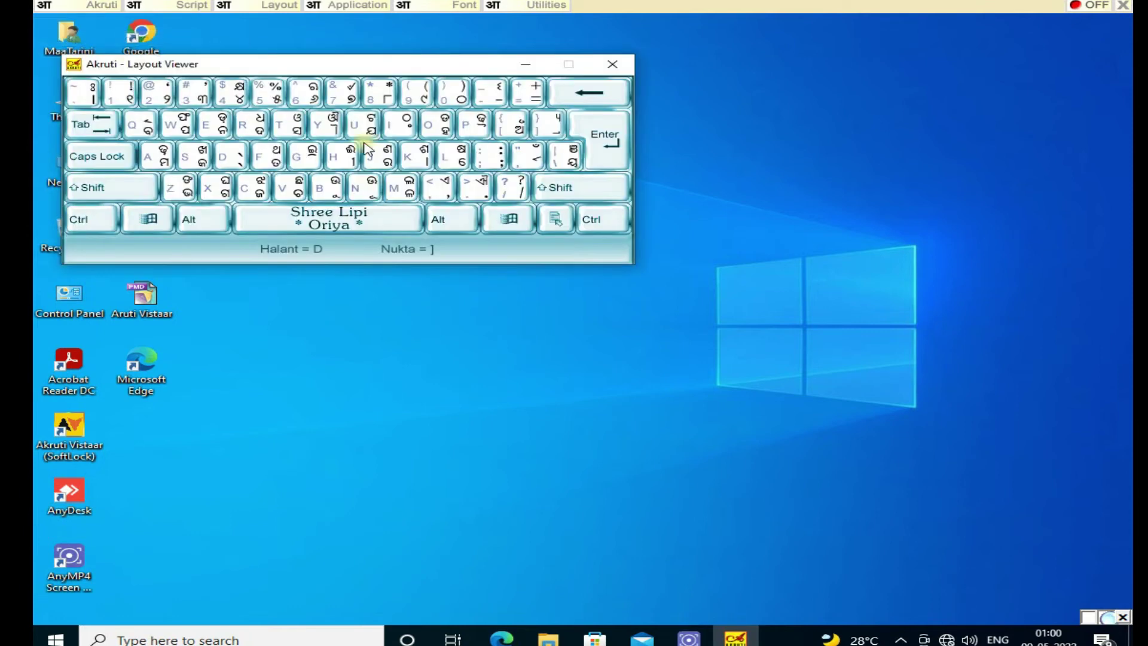
{"action": "left_click_drag", "start_coordinate": [314, 72], "coordinate": [609, 96]}
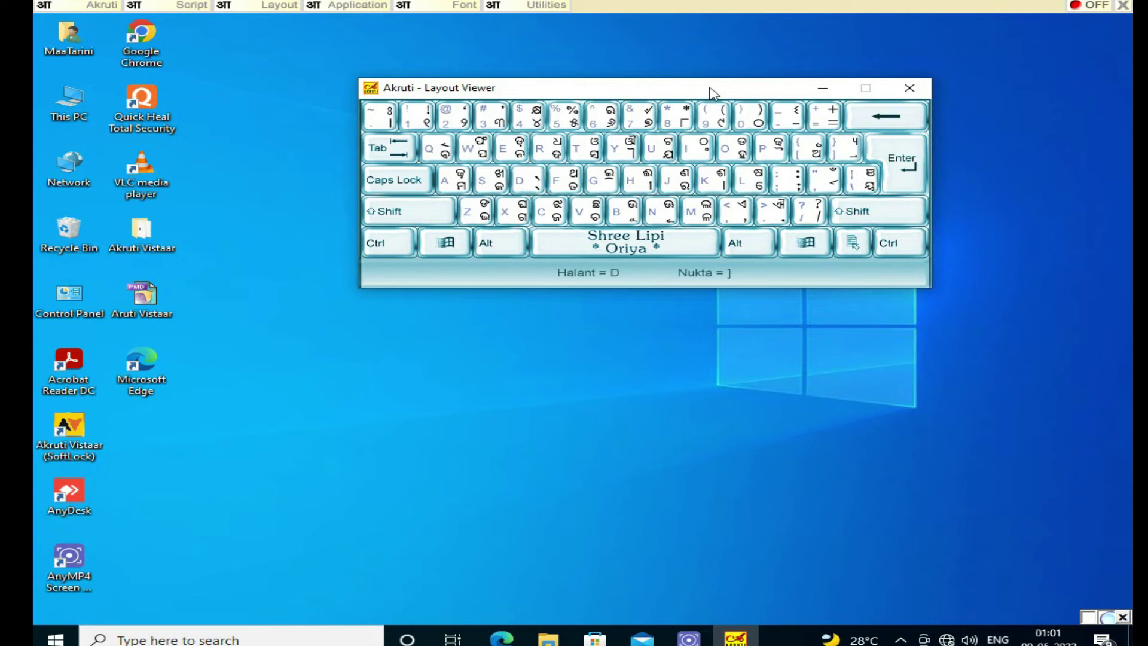
{"action": "left_click_drag", "start_coordinate": [706, 89], "coordinate": [726, 173]}
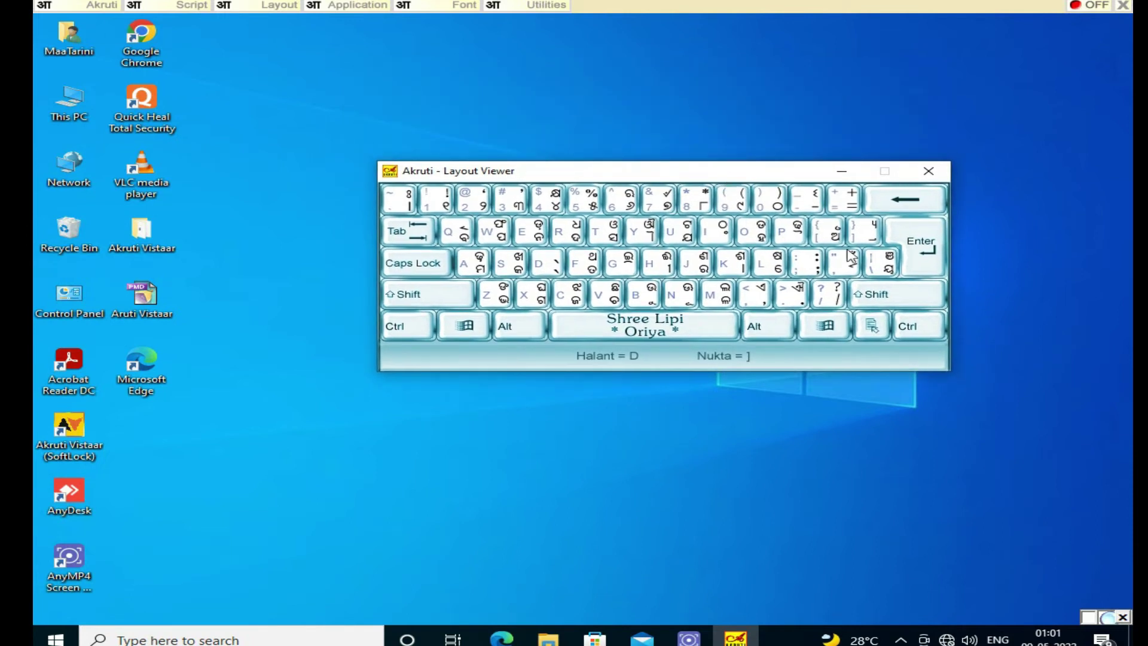
{"action": "left_click", "coordinate": [478, 611]}
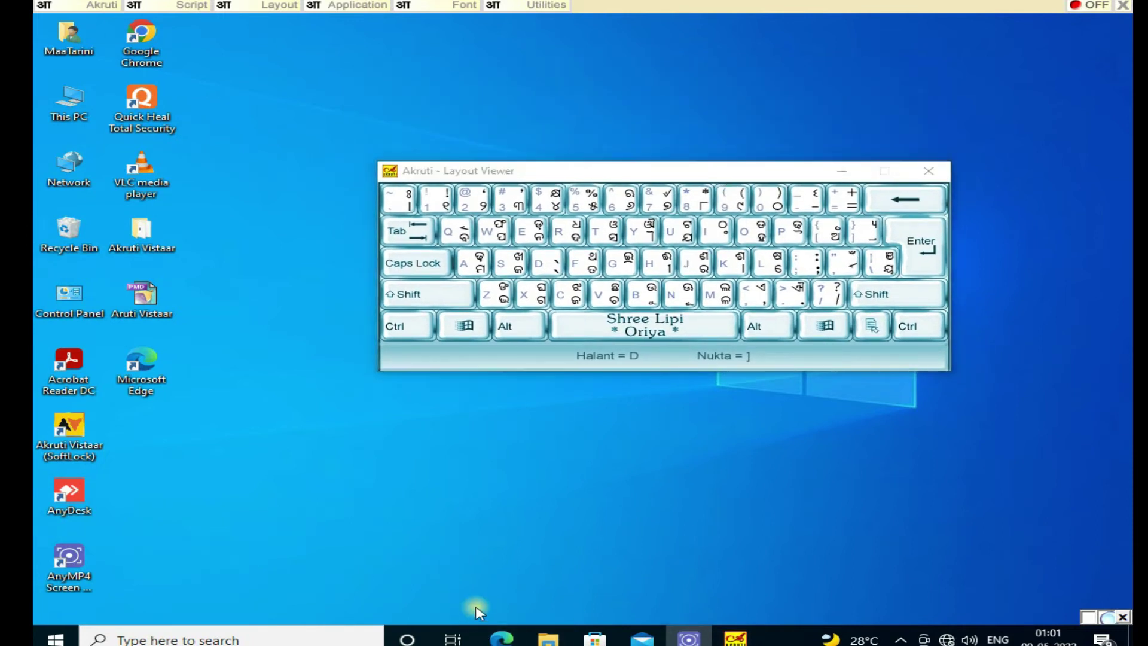
{"action": "left_click", "coordinate": [226, 635]}
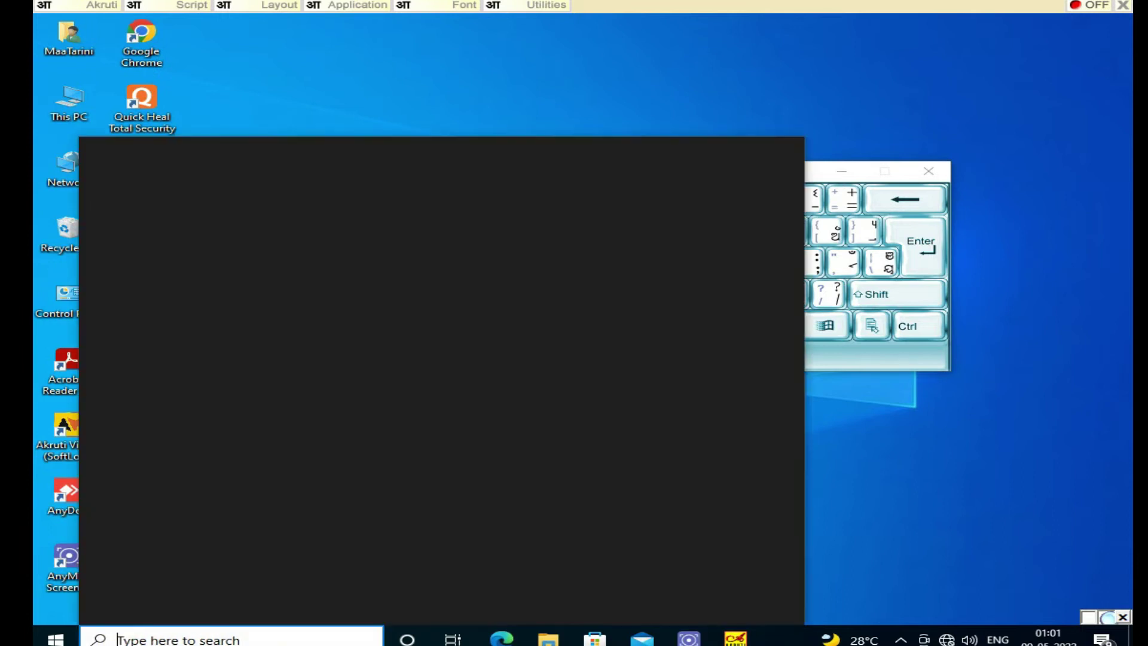
Step: Search for 'word' and start Microsoft Word 2010 from the Start menu's Microsoft Office folder
{"action": "type", "text": "wo"}
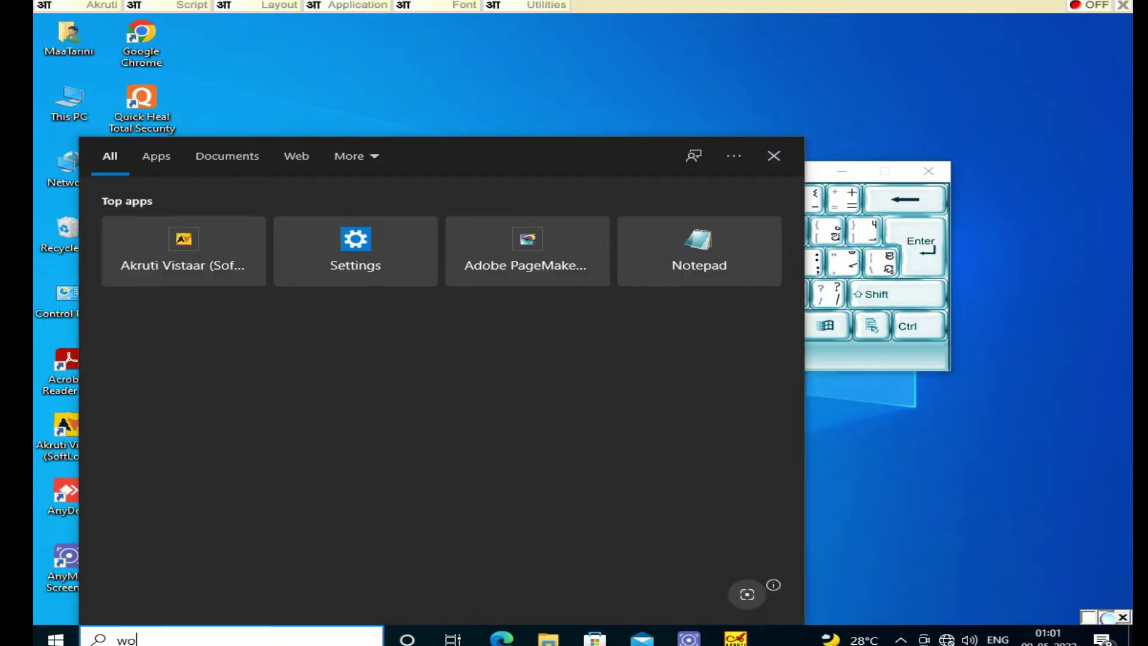
{"action": "type", "text": "rd"}
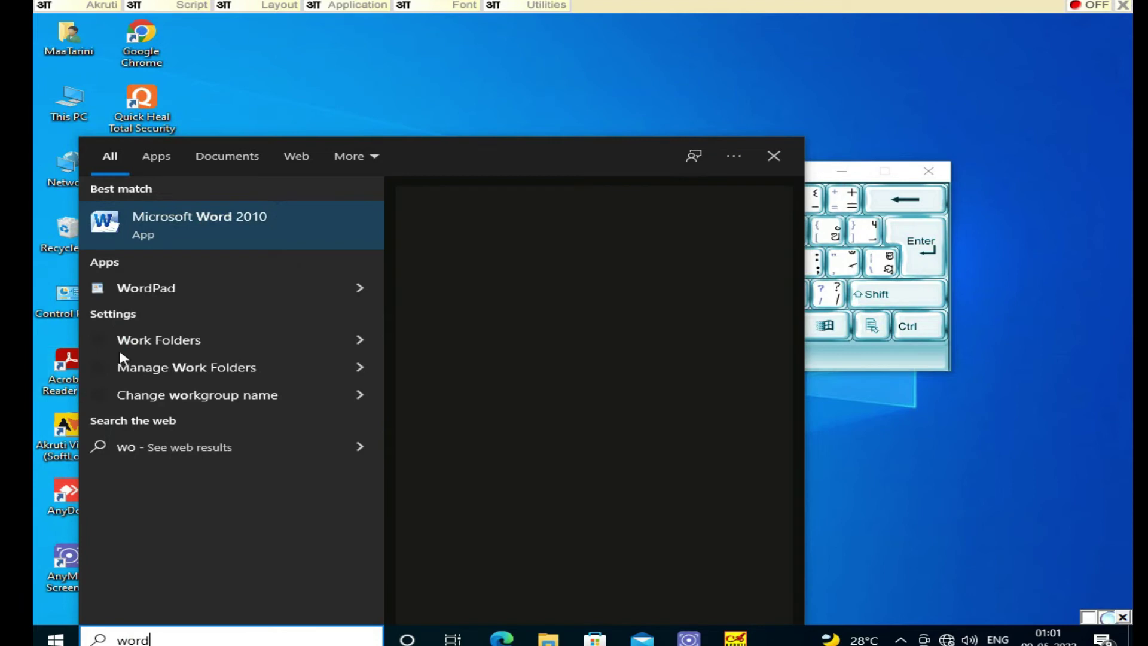
{"action": "left_click", "coordinate": [203, 222]}
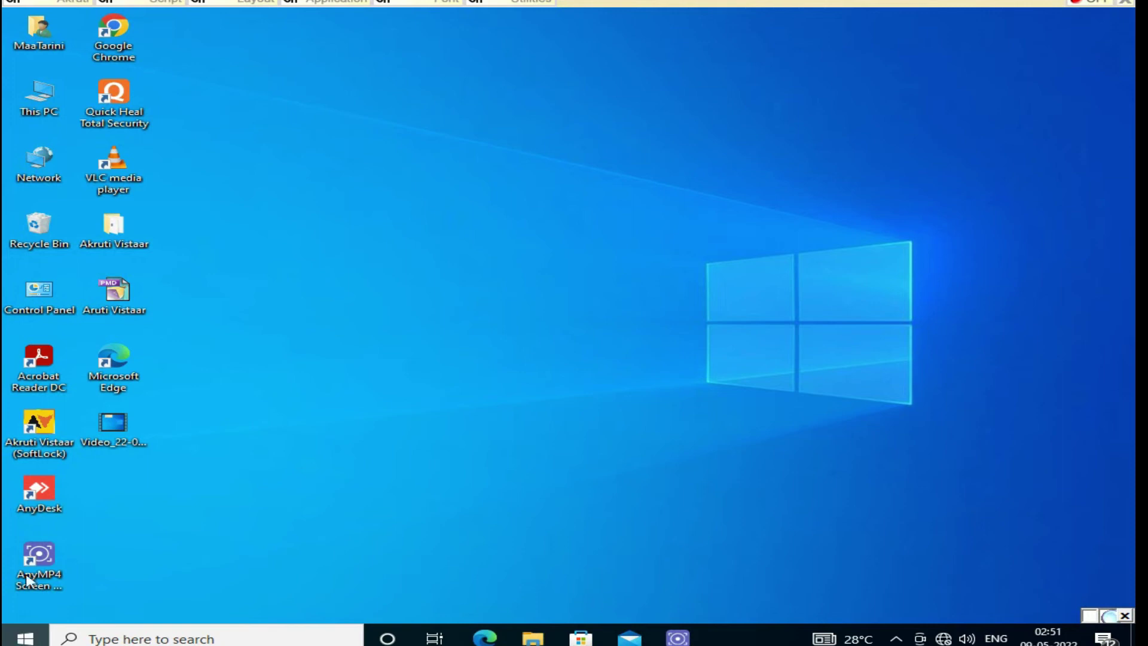
{"action": "left_click", "coordinate": [25, 638]}
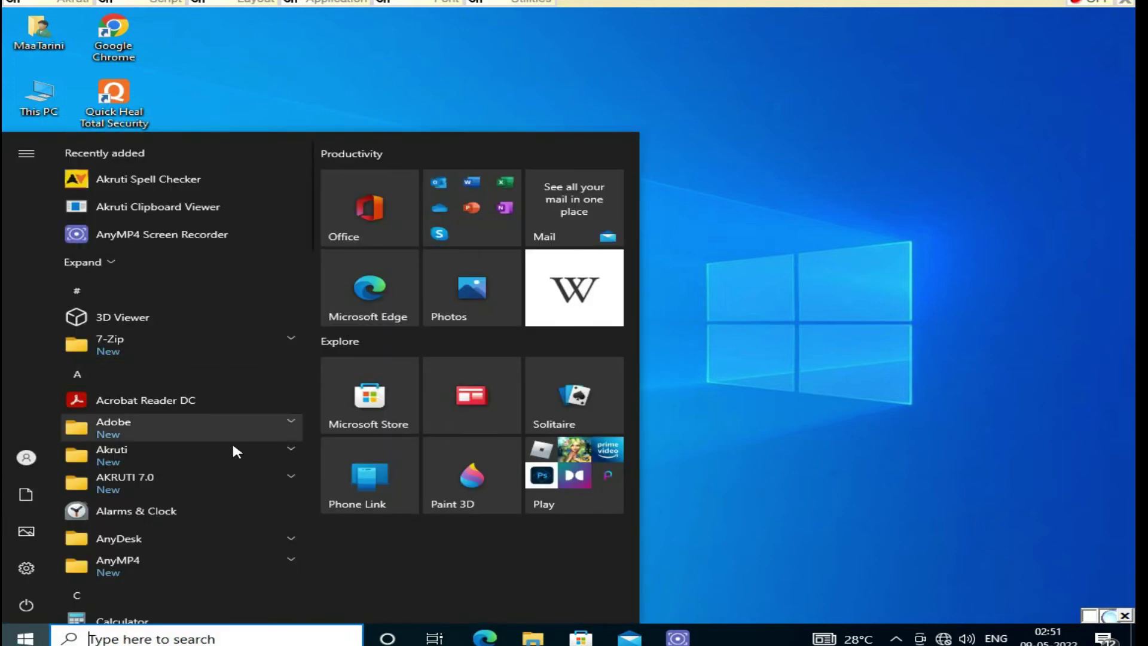
{"action": "scroll", "coordinate": [182, 472], "scroll_direction": "down", "scroll_amount": 10}
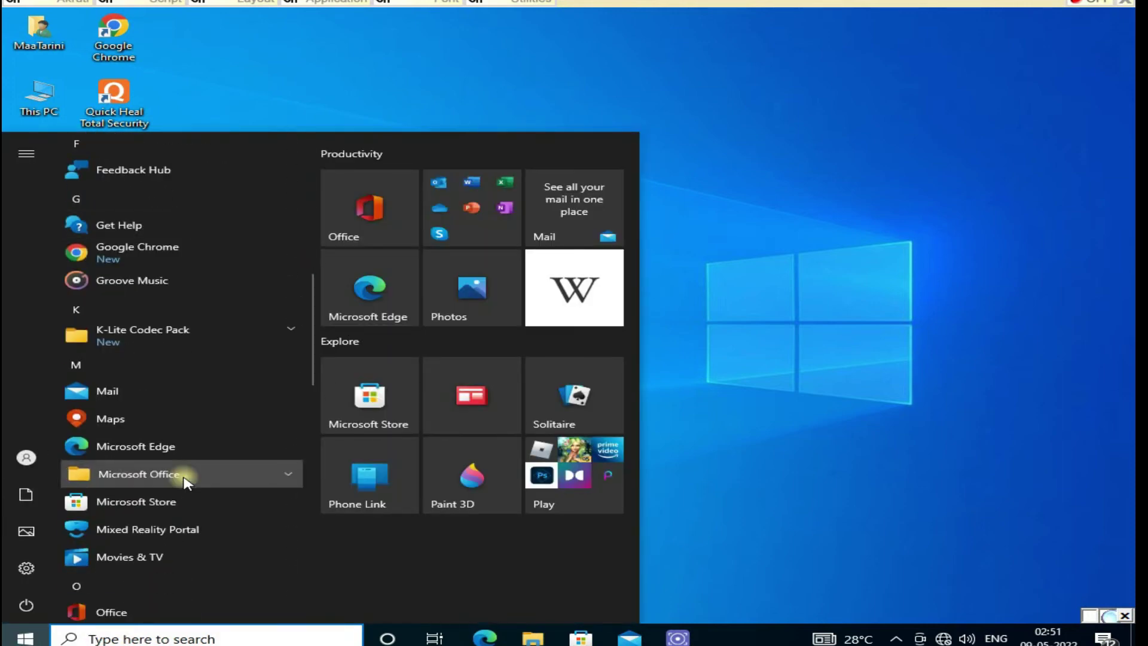
{"action": "left_click", "coordinate": [185, 476]}
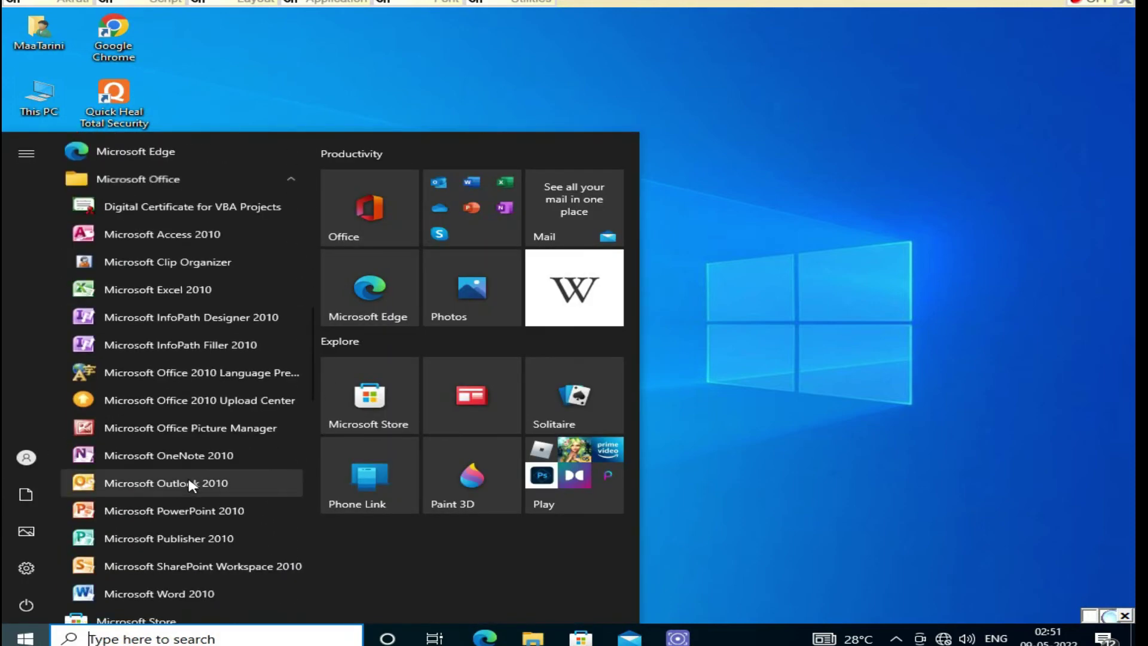
{"action": "left_click", "coordinate": [172, 598]}
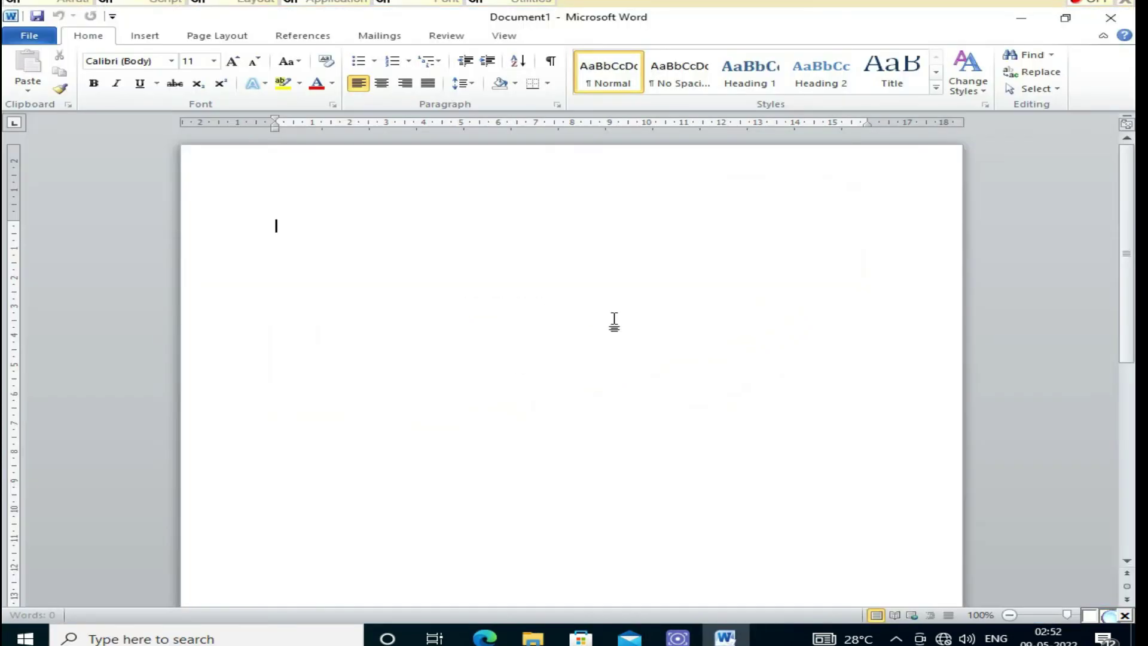
Step: Set the blank document's font to AkrutiDevPriya at size 36
{"action": "left_click", "coordinate": [214, 61]}
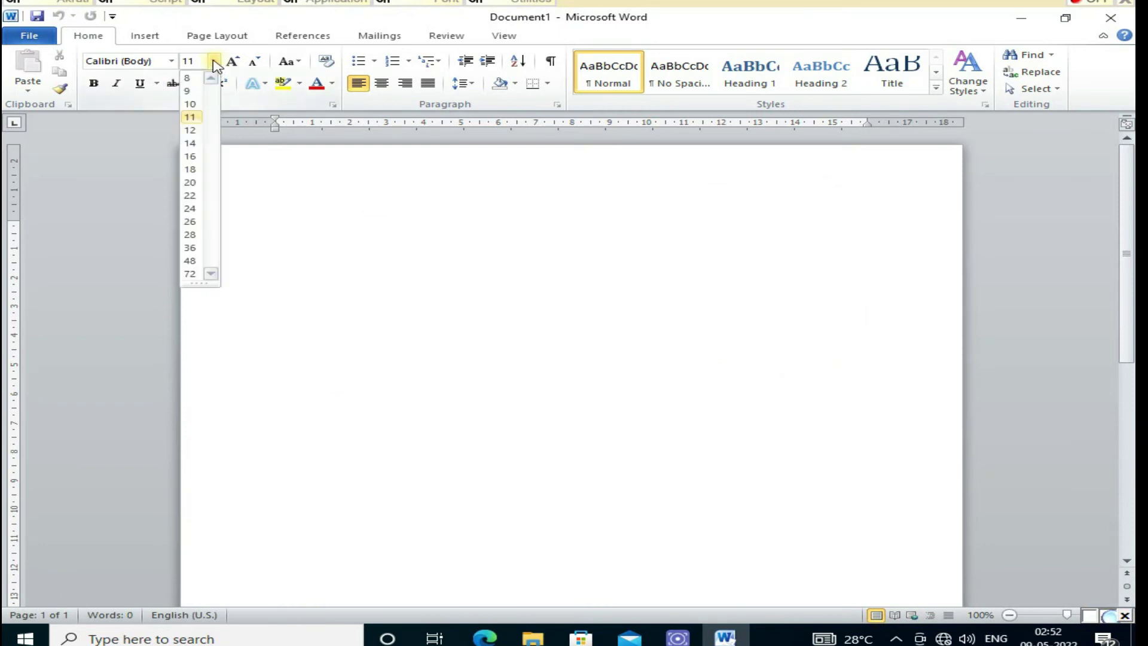
{"action": "left_click", "coordinate": [199, 250]}
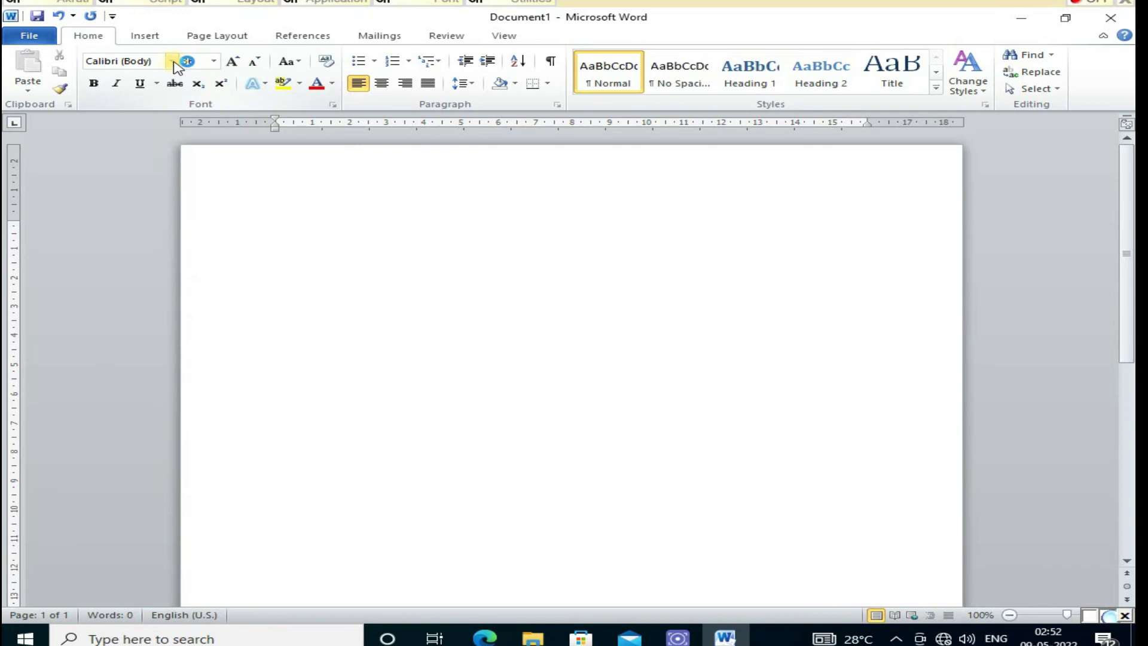
{"action": "left_click", "coordinate": [172, 61]}
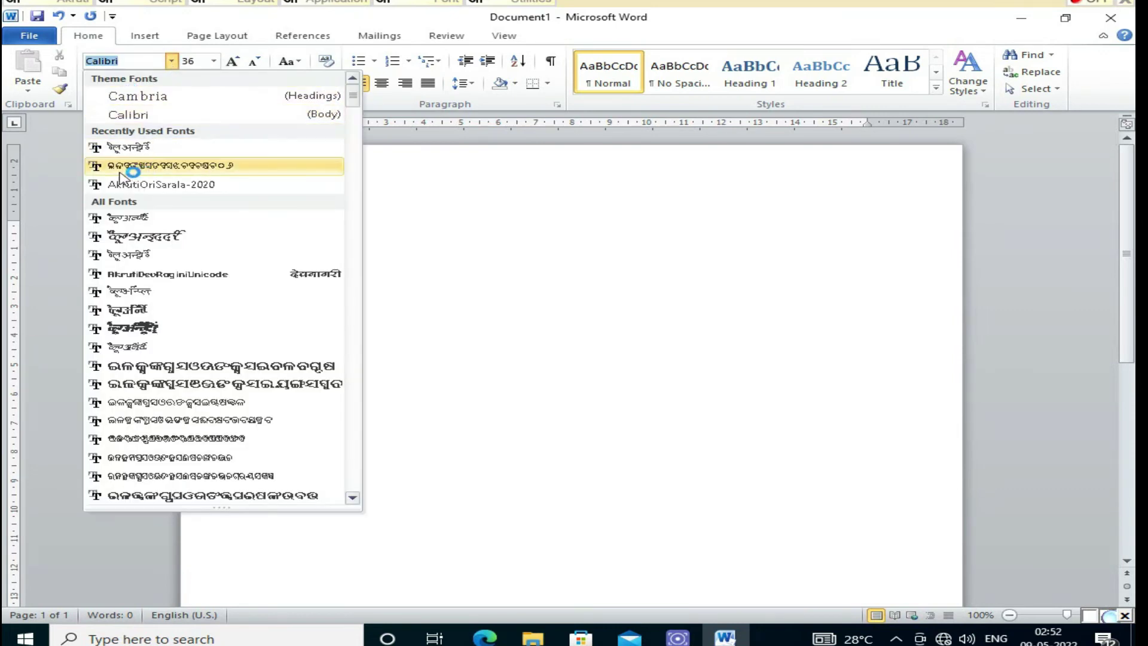
{"action": "left_click", "coordinate": [123, 147]}
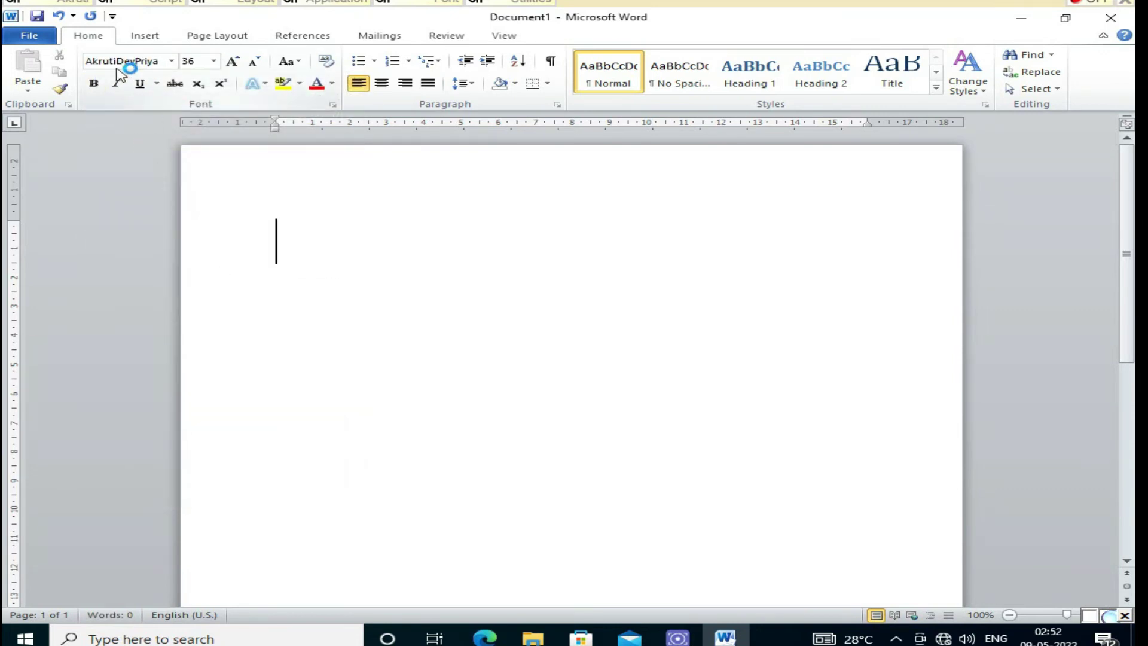
Step: Turn Akruti typing on and confirm the layout and Hindi script
{"action": "left_click", "coordinate": [1094, 5]}
{"action": "left_click", "coordinate": [380, 261]}
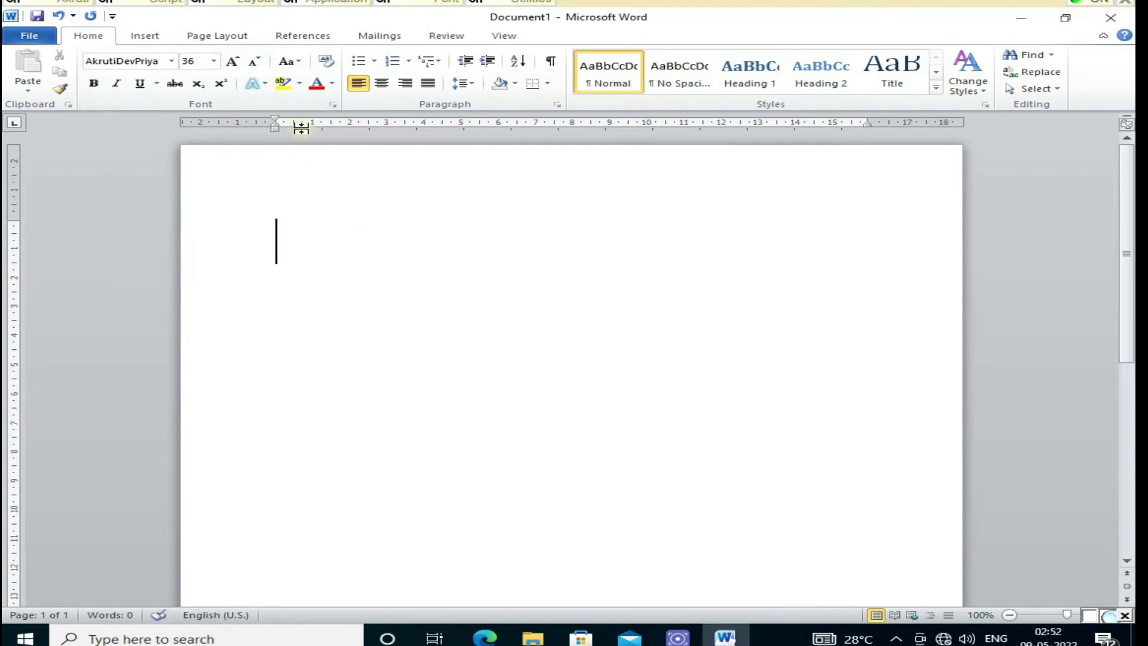
{"action": "left_click", "coordinate": [267, 5]}
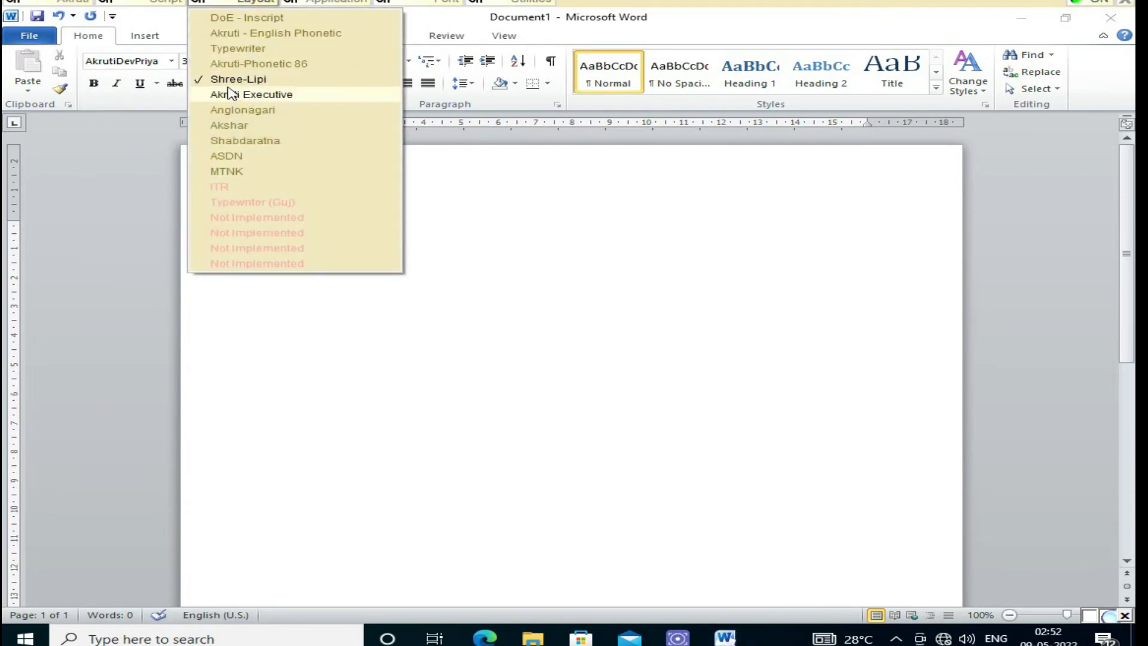
{"action": "left_click", "coordinate": [157, 5]}
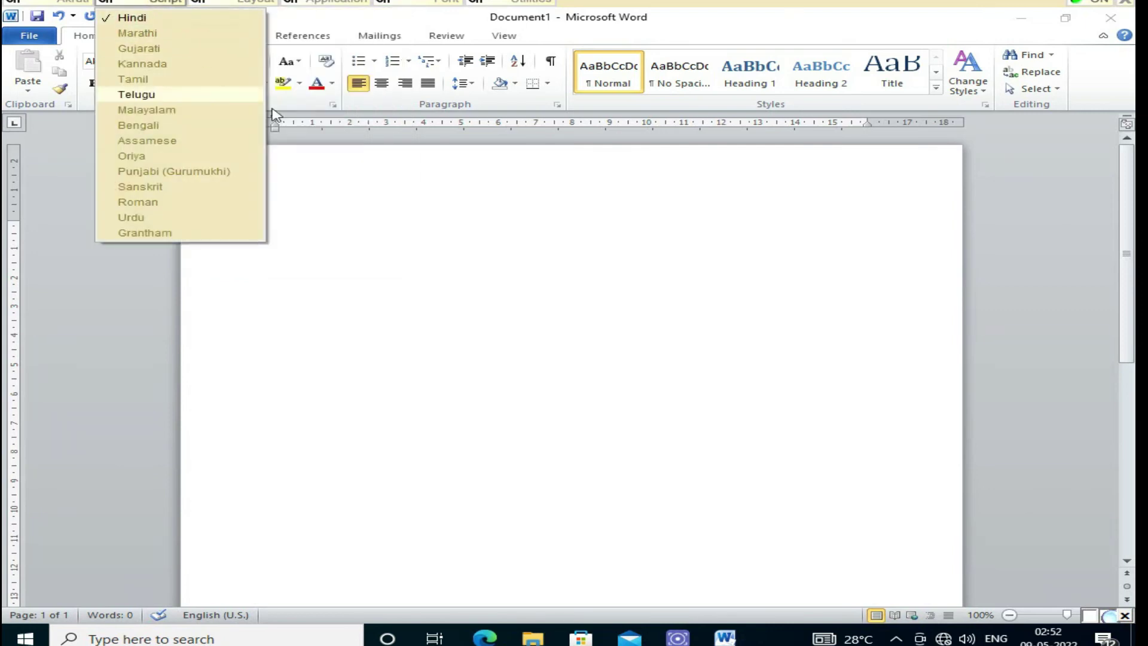
{"action": "left_click", "coordinate": [352, 199]}
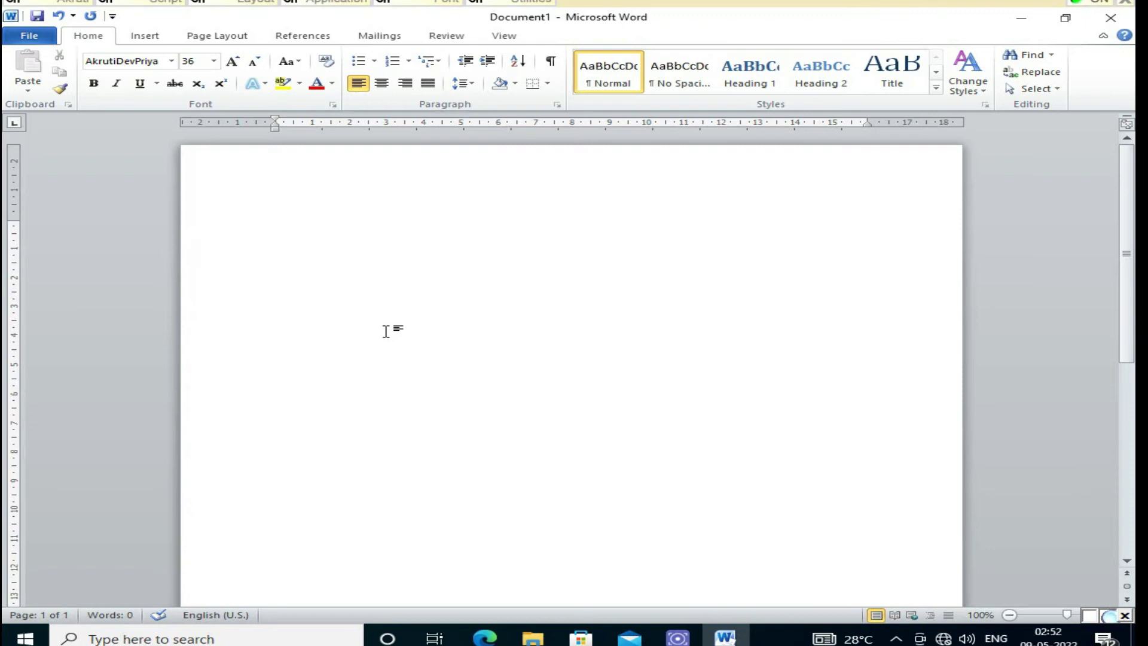
Step: Type आकृति बिस्तार on the first line and जय जगन्नाथ on the second
{"action": "type", "text": "a"}
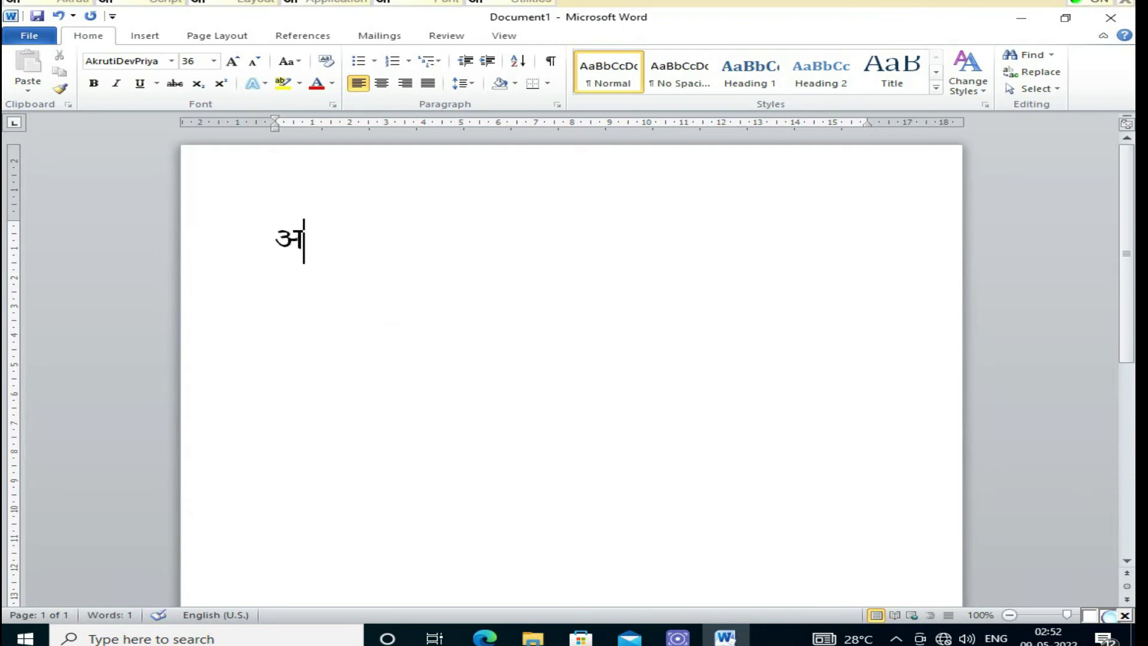
{"action": "type", "text": "akru"}
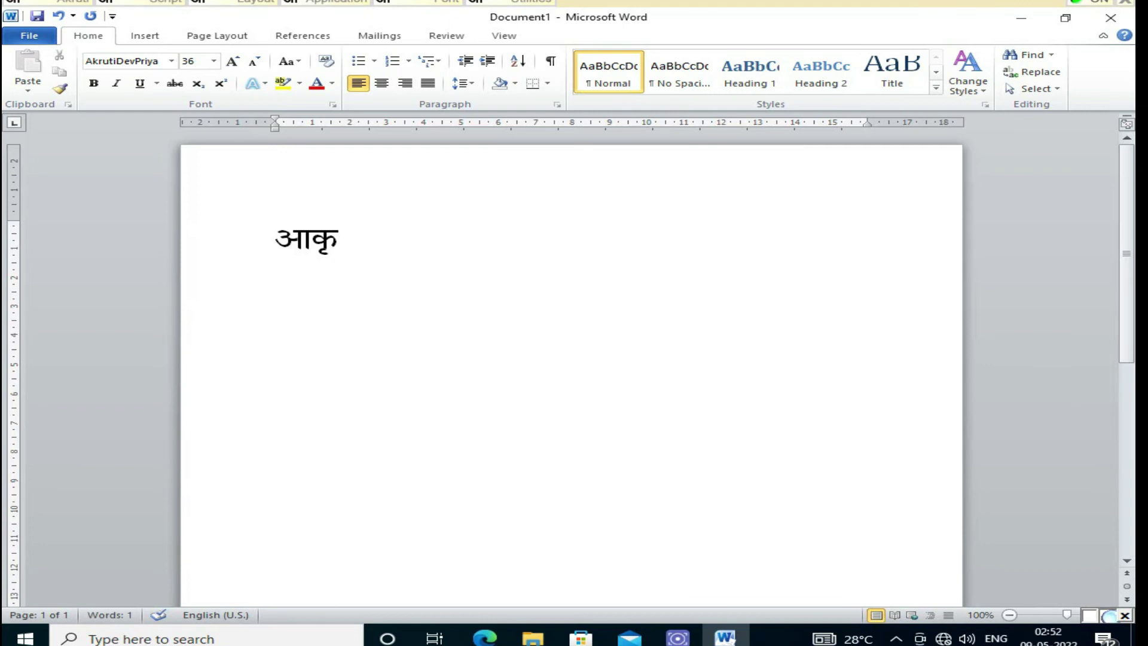
{"action": "type", "text": "ti "}
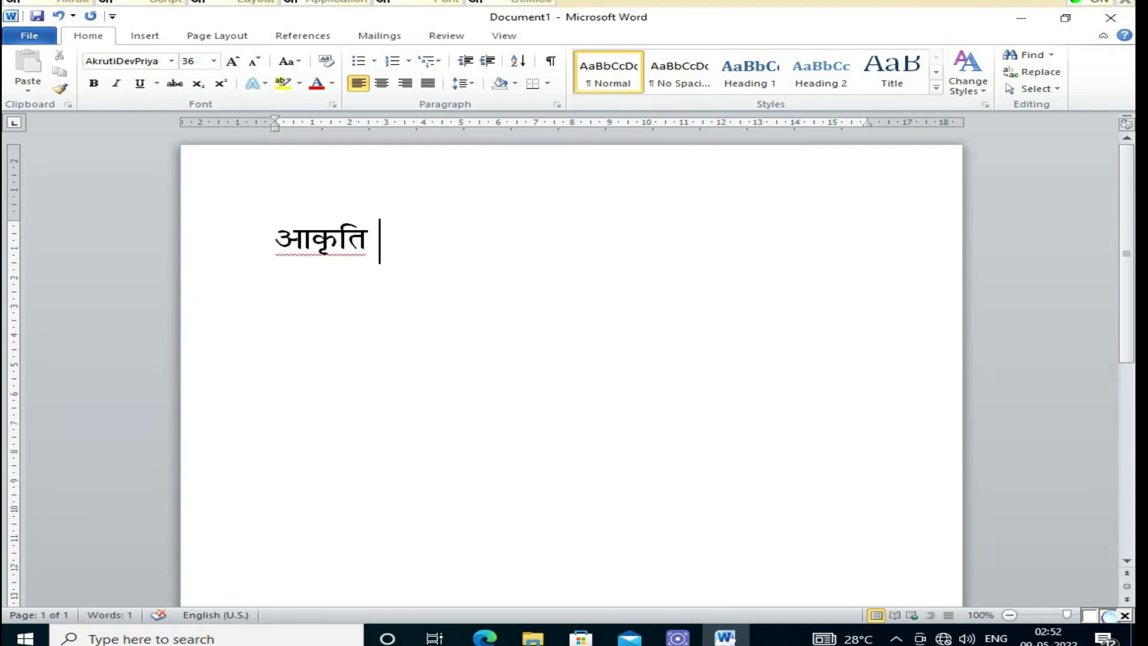
{"action": "type", "text": "ib"}
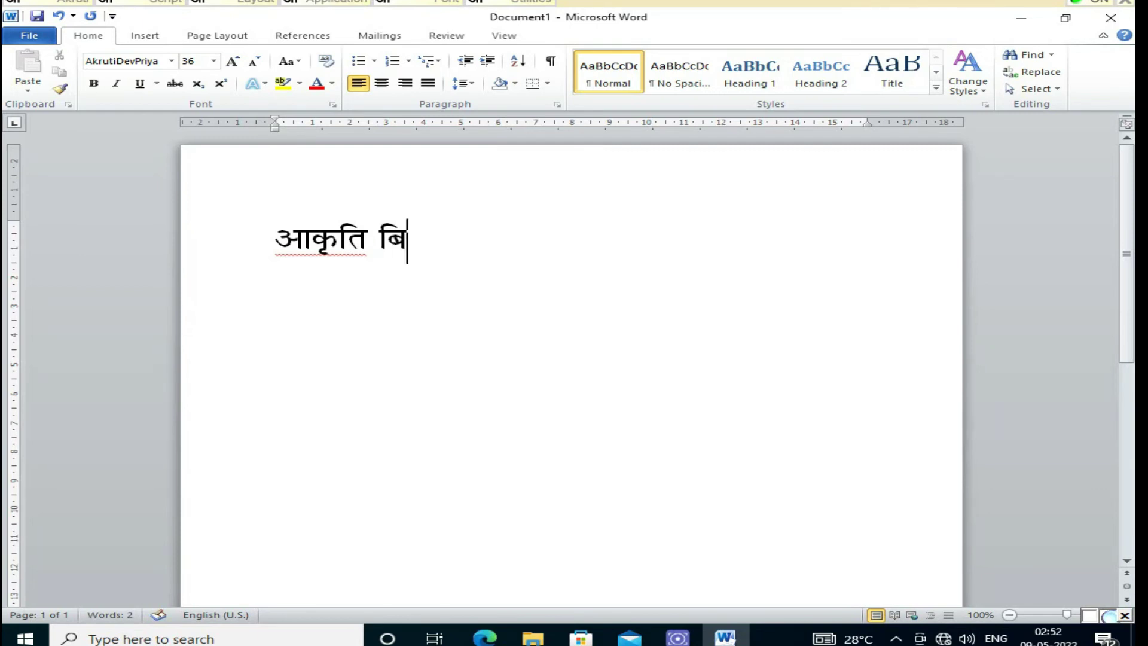
{"action": "type", "text": "sta"}
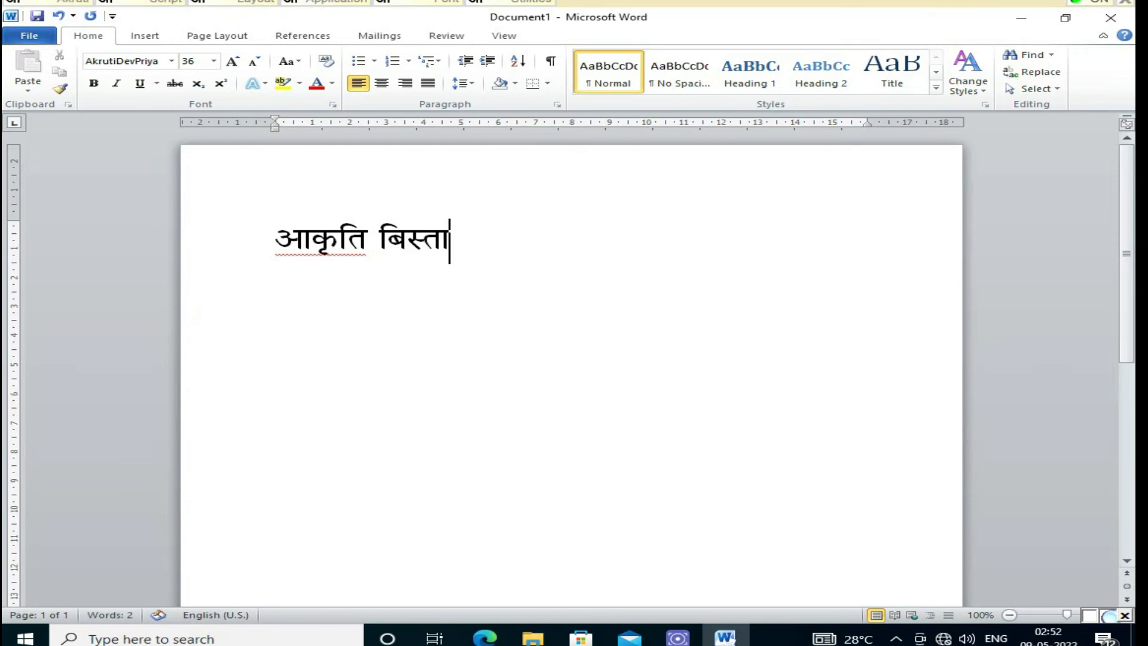
{"action": "type", "text": "r"}
{"action": "key", "text": "Return"}
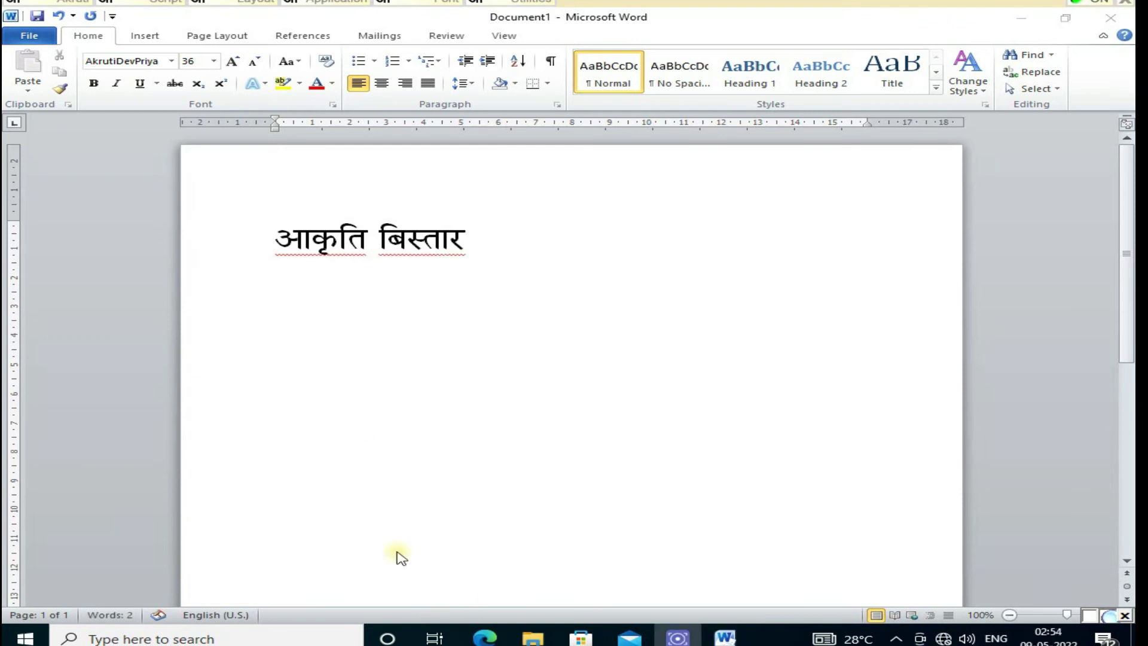
{"action": "type", "text": "jy"}
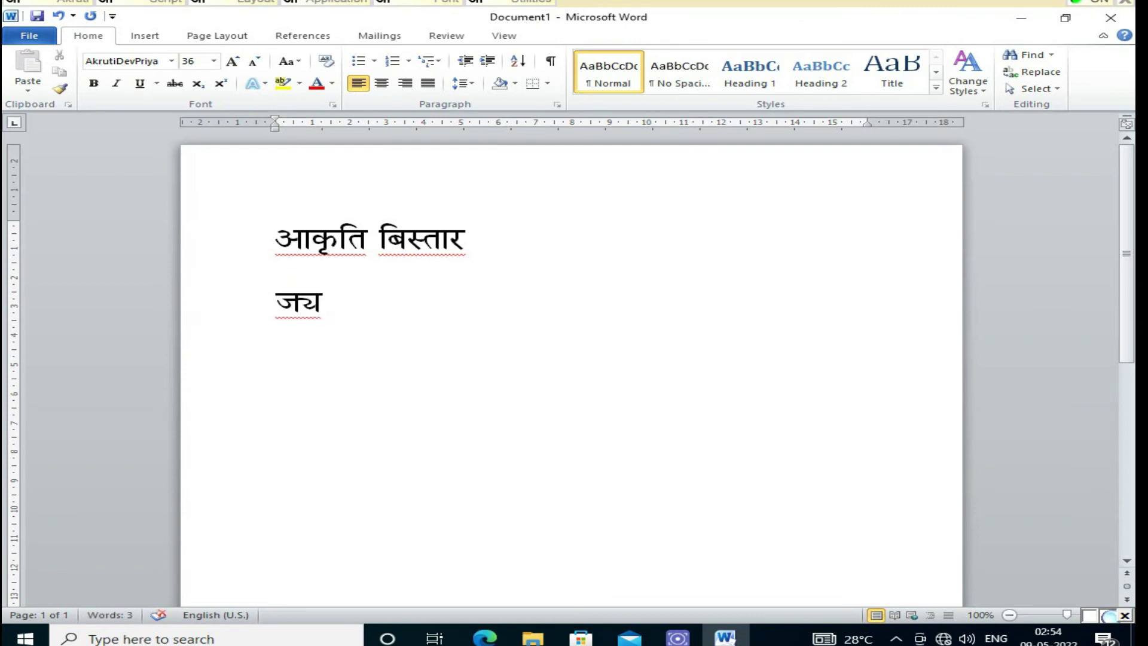
{"action": "type", "text": " jg"}
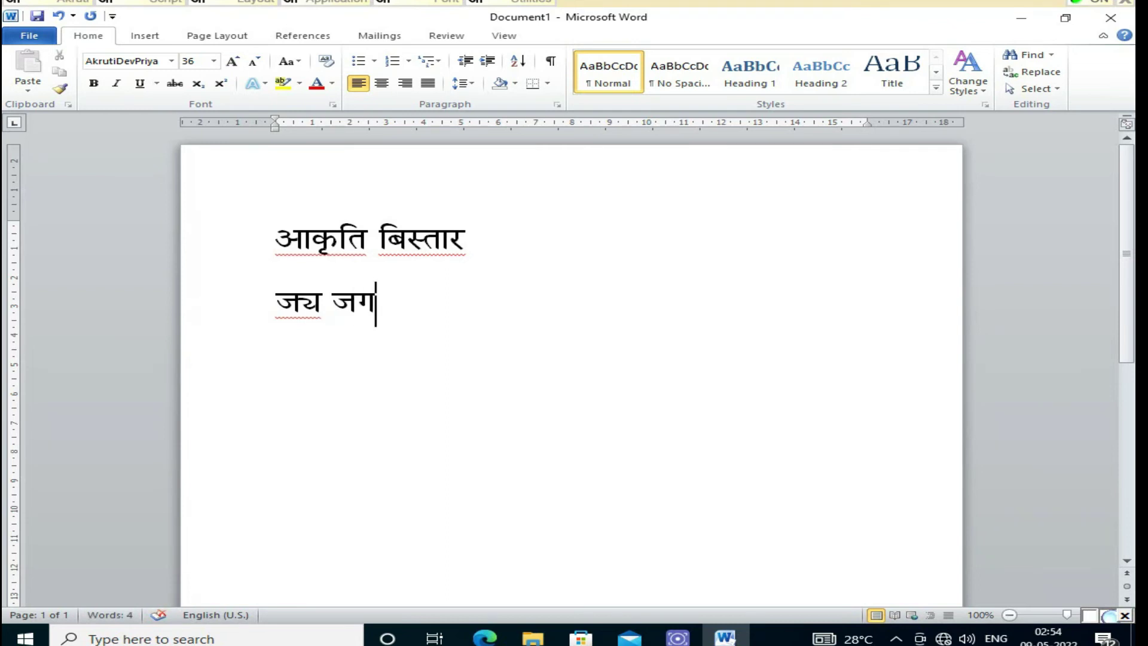
{"action": "type", "text": "n"}
{"action": "type", "text": "्न"}
{"action": "type", "text": "ाथ"}
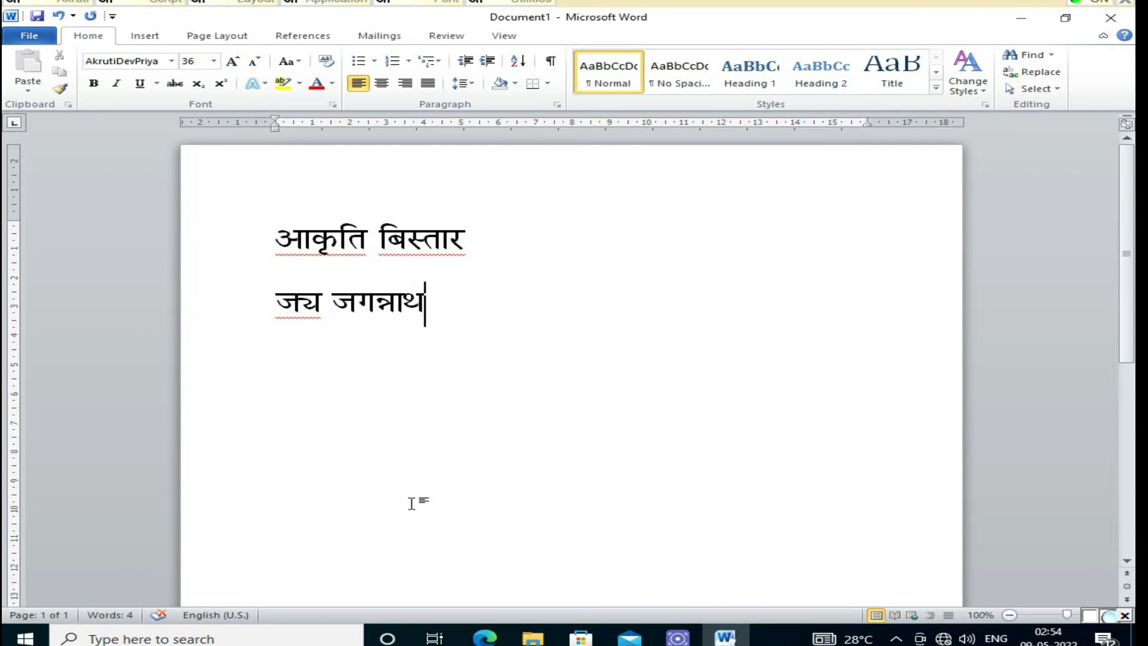
Step: Type जय बद्रीन्नाथ on the third line and start a fourth line
{"action": "left_click", "coordinate": [293, 379]}
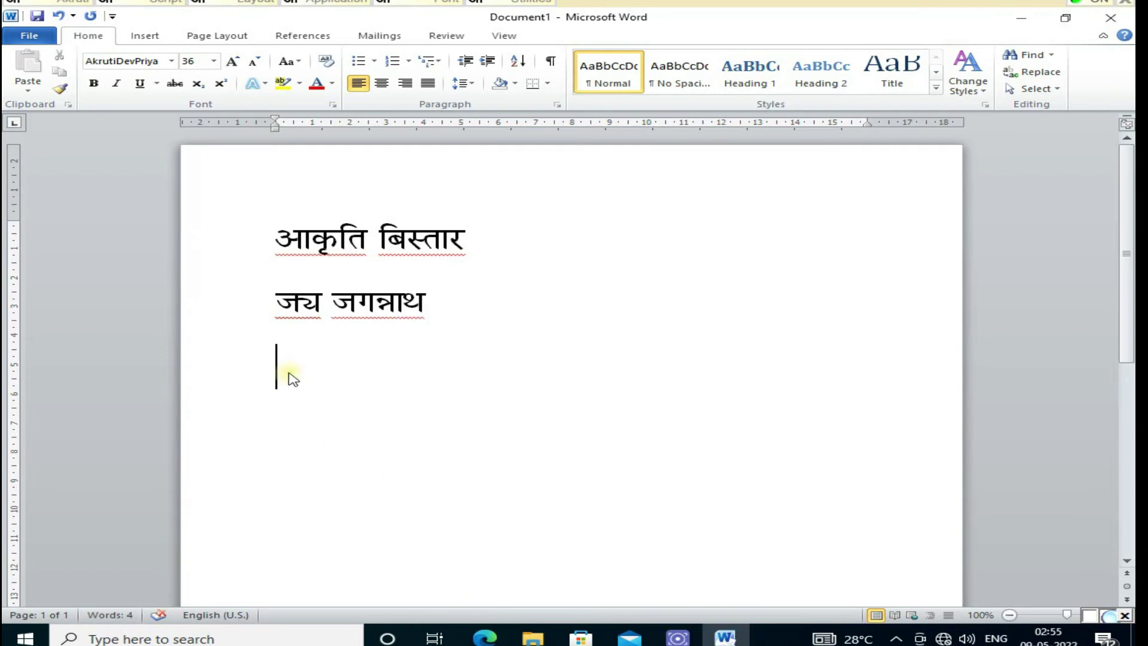
{"action": "type", "text": "जय "}
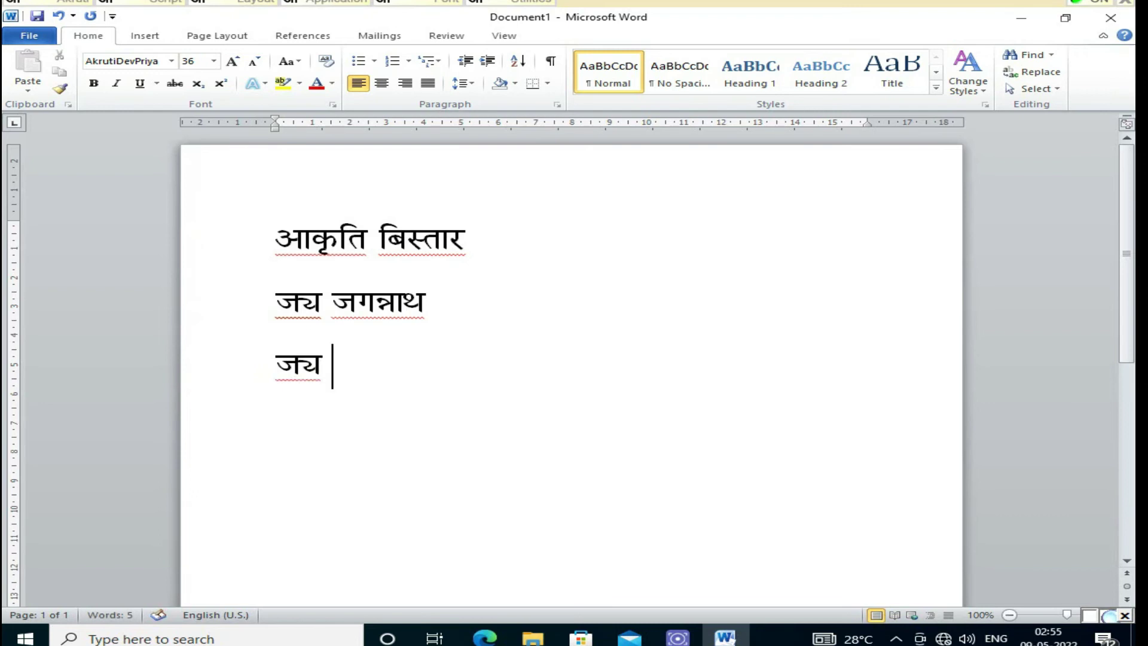
{"action": "type", "text": "बद"}
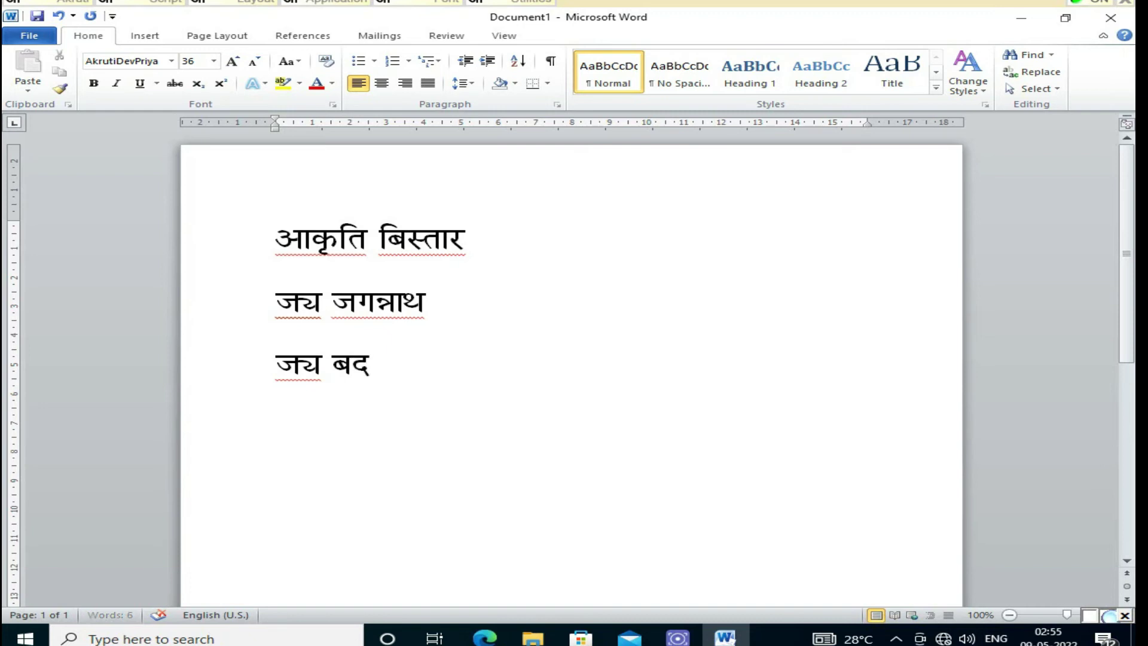
{"action": "type", "text": "्रीन्न"}
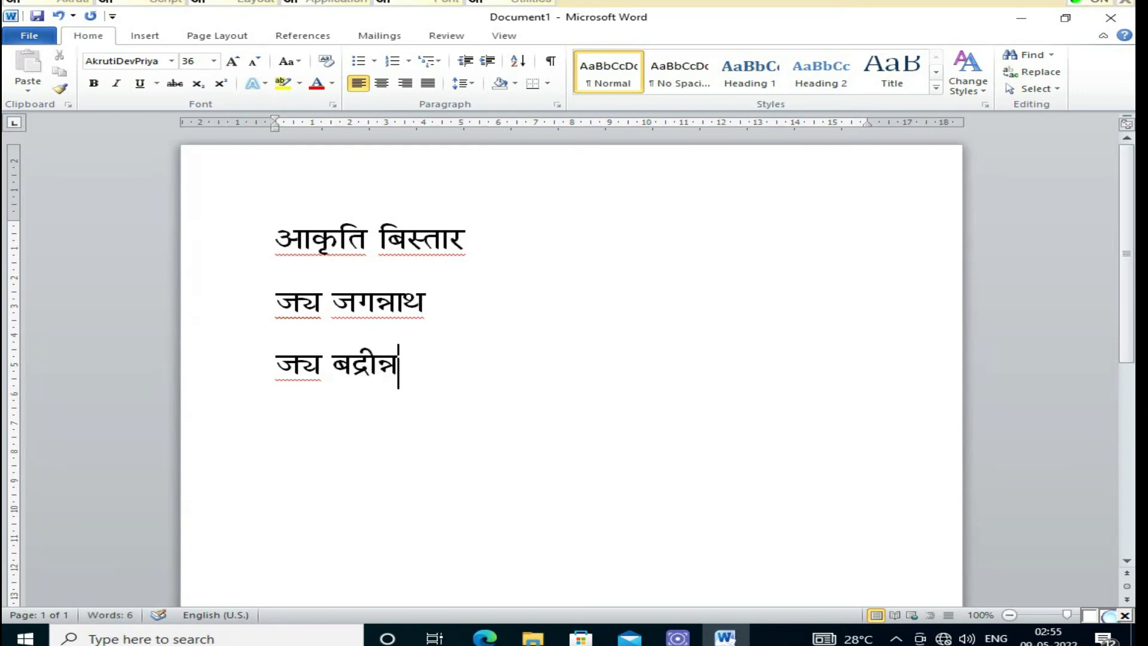
{"action": "type", "text": "ाथ"}
{"action": "key", "text": "Return"}
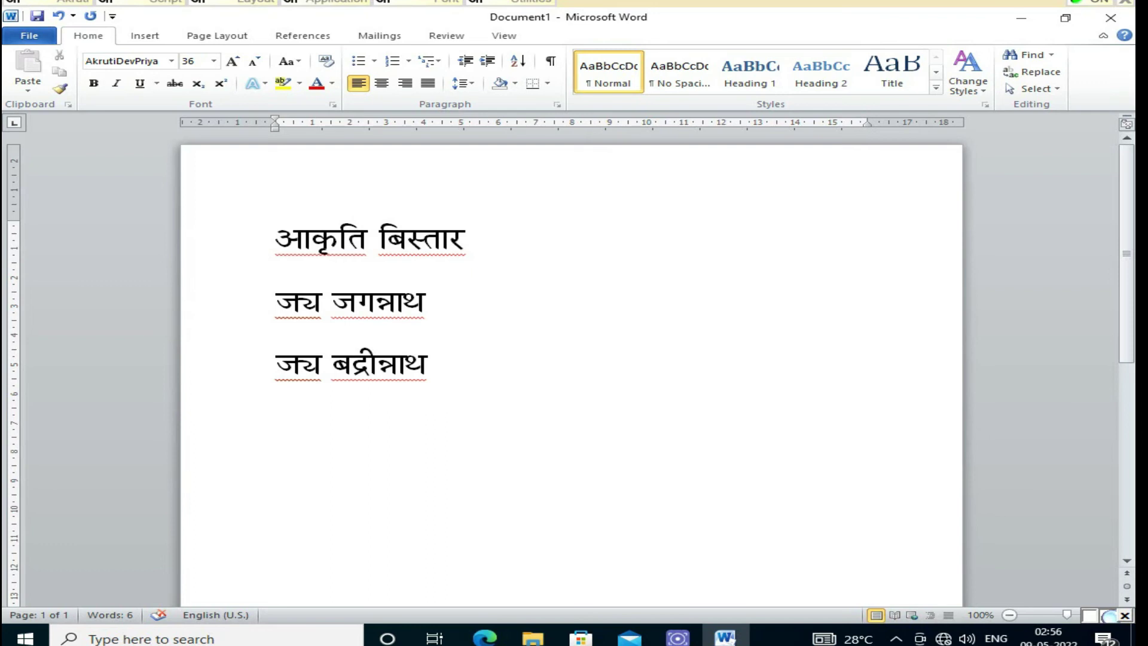
Step: Type उत्तर, रास्ता बाञ्झानिधी on the fourth line and समाप्त on the fifth
{"action": "left_click", "coordinate": [297, 472]}
{"action": "type", "text": "उत्"}
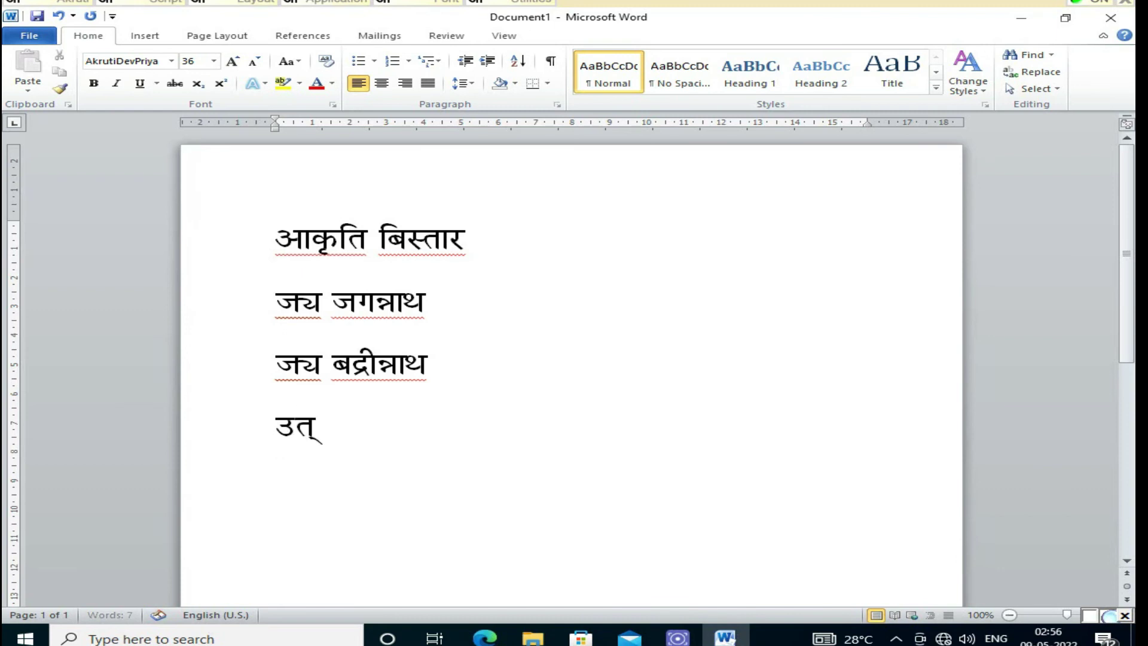
{"action": "type", "text": "तर, रा"}
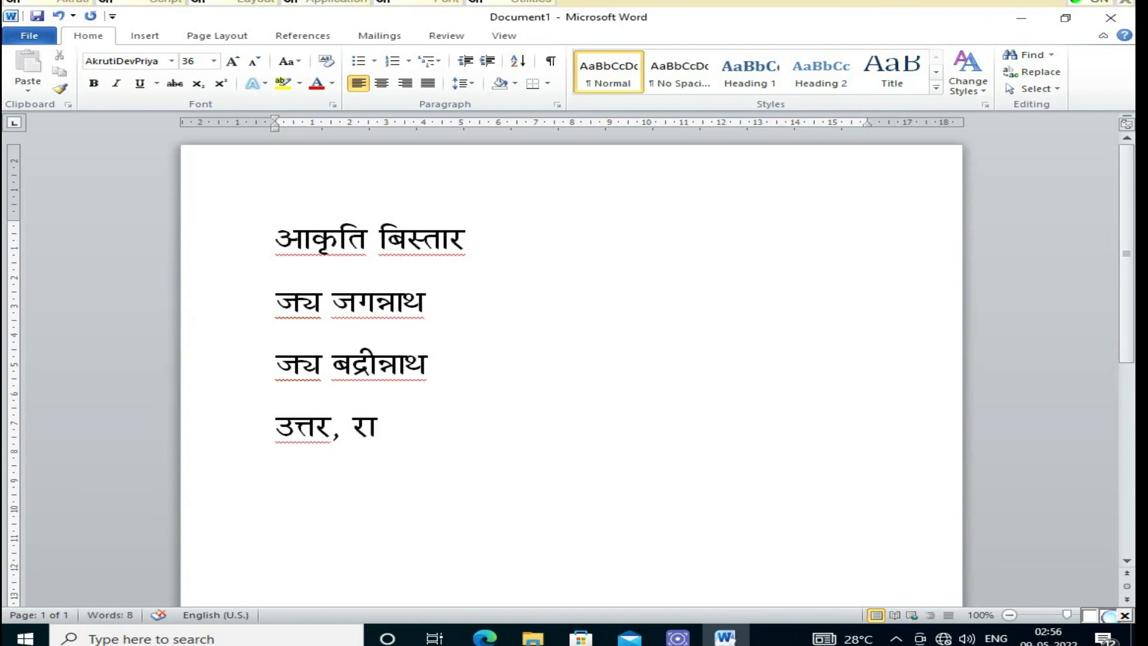
{"action": "type", "text": "स्ता"}
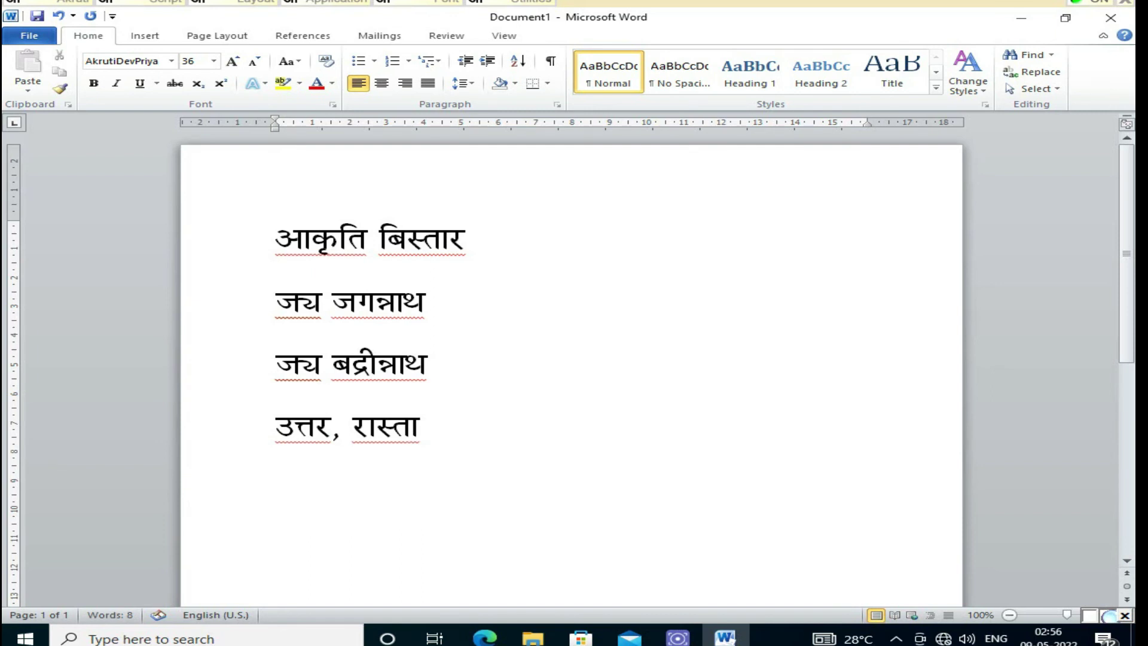
{"action": "type", "text": " बाञ"}
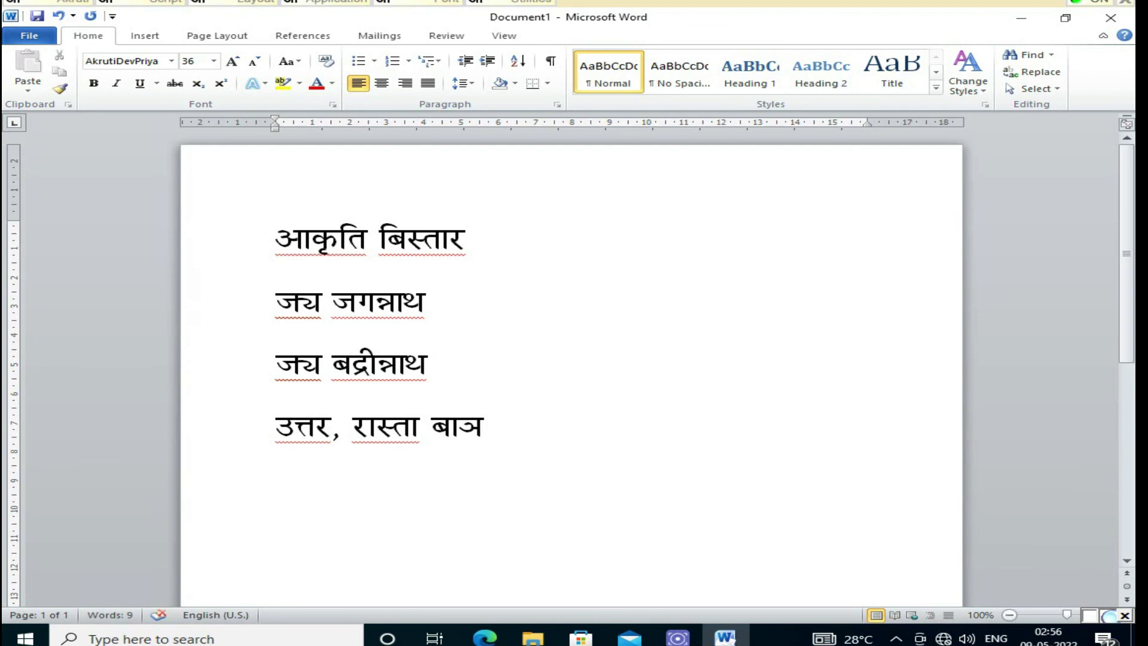
{"action": "type", "text": "्"}
{"action": "type", "text": "झा"}
{"action": "type", "text": "नि"}
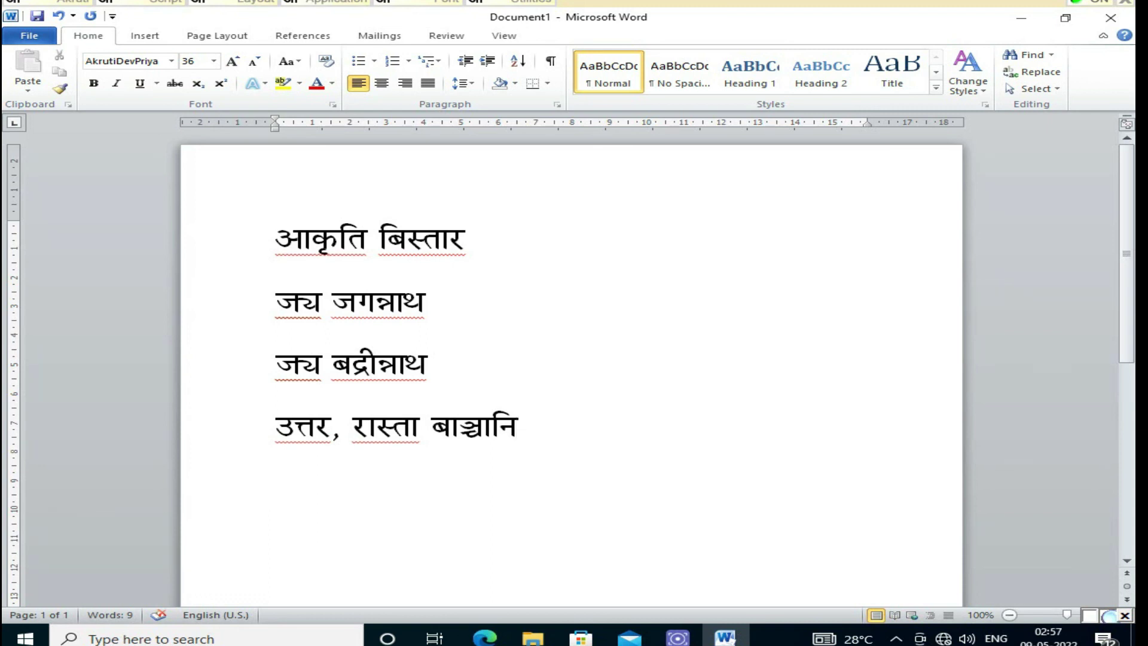
{"action": "type", "text": "ध"}
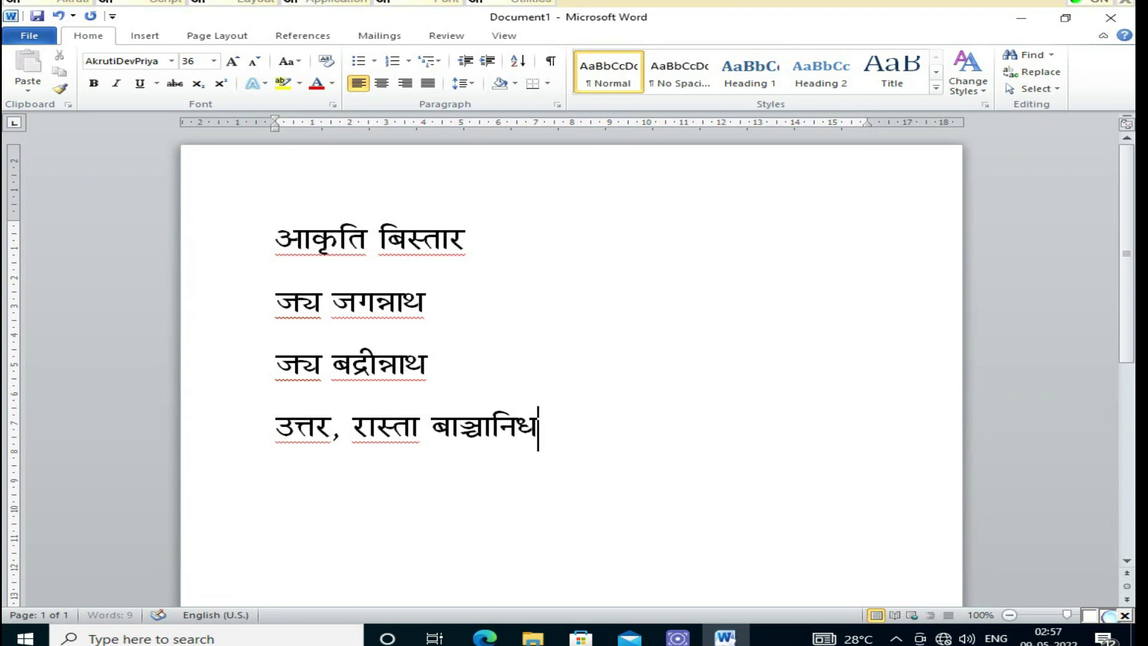
{"action": "type", "text": "ी"}
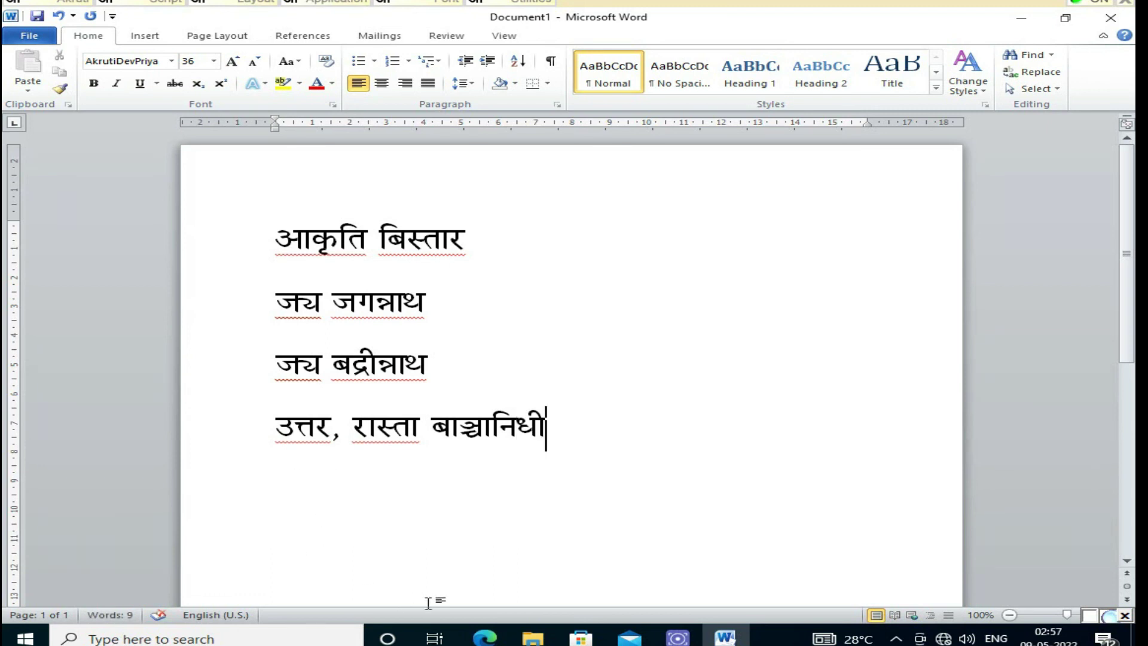
{"action": "left_click", "coordinate": [346, 494]}
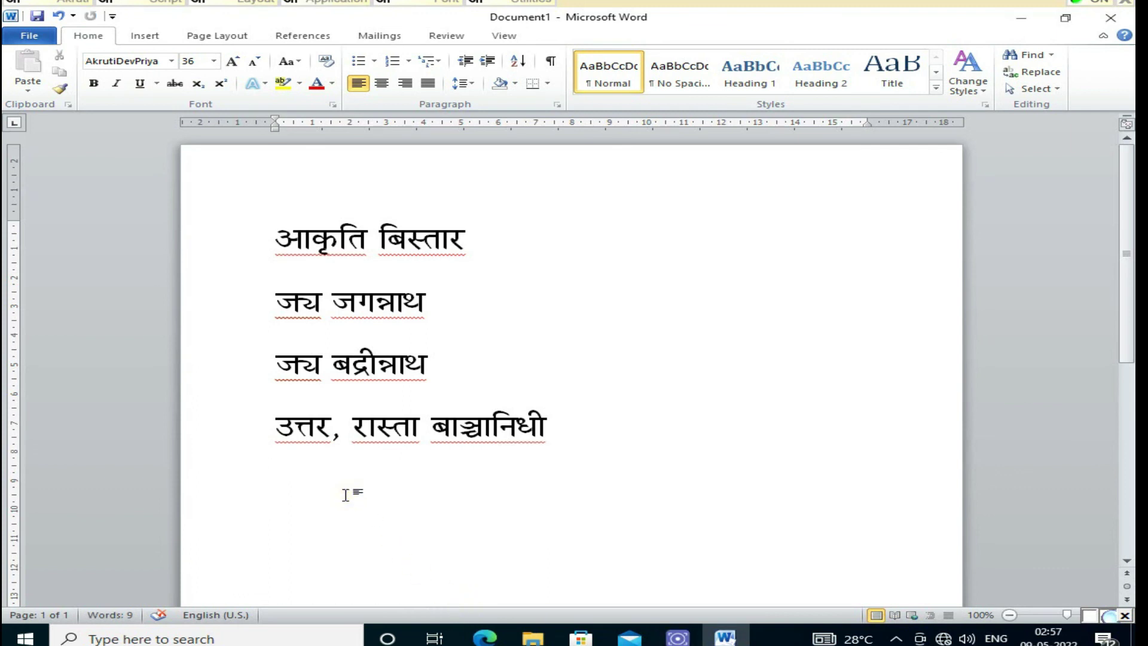
{"action": "type", "text": "समा"}
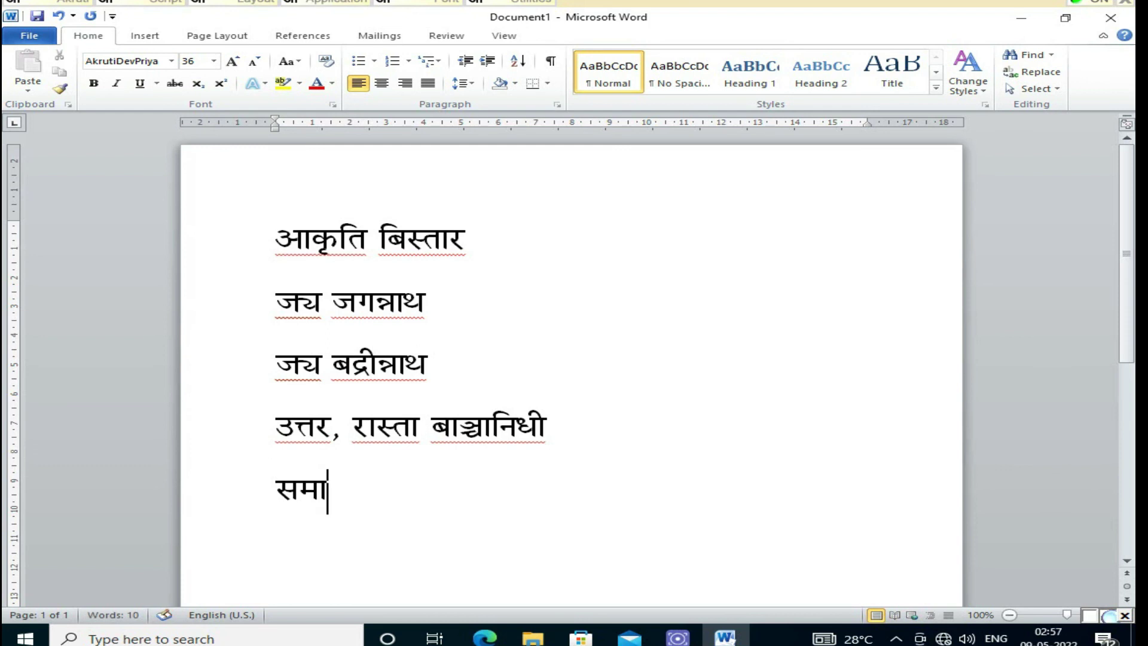
{"action": "type", "text": "प्त"}
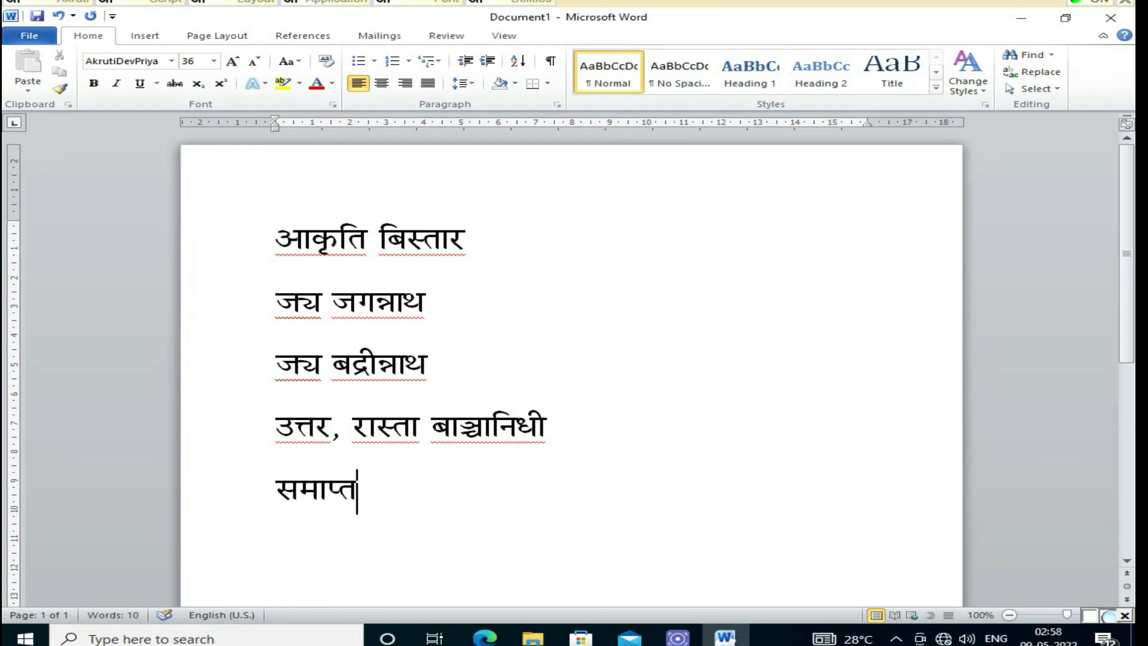